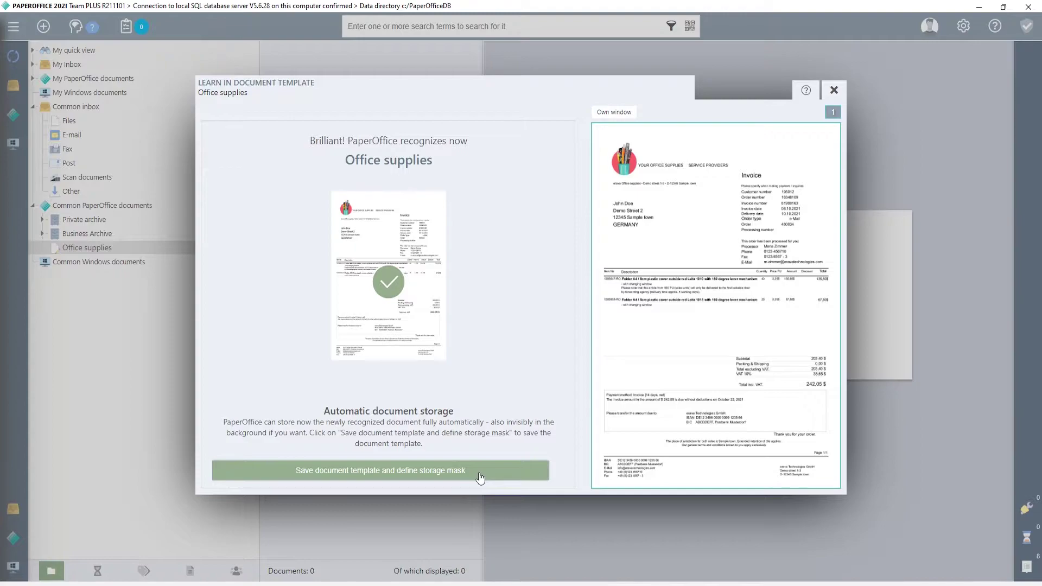
- Save the recognised Office supplies document template and define a storage mask for it
click(479, 477)
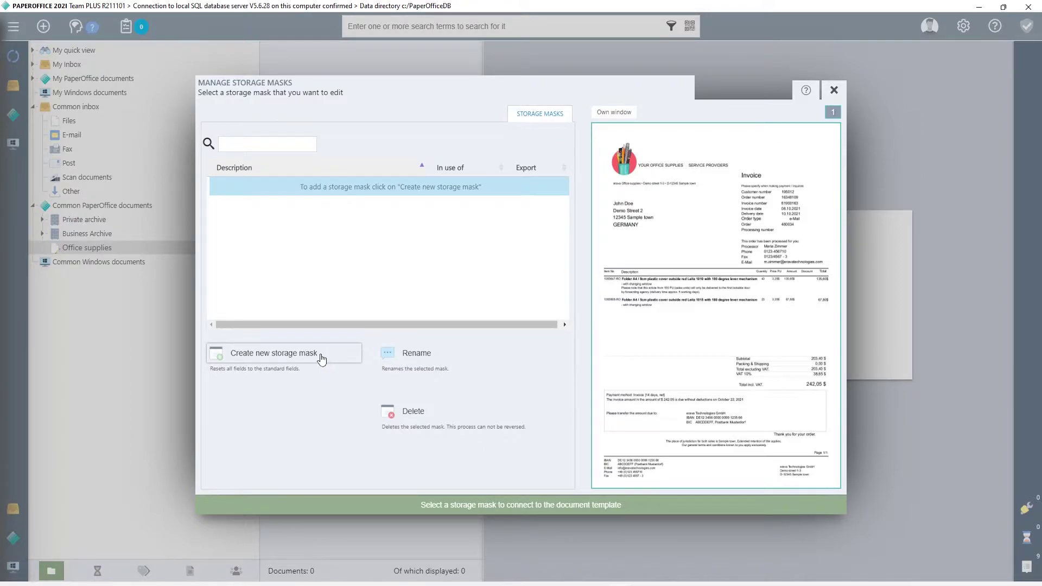
- Create a new storage mask filing into Common PaperOffice documents › Office supplies
click(322, 358)
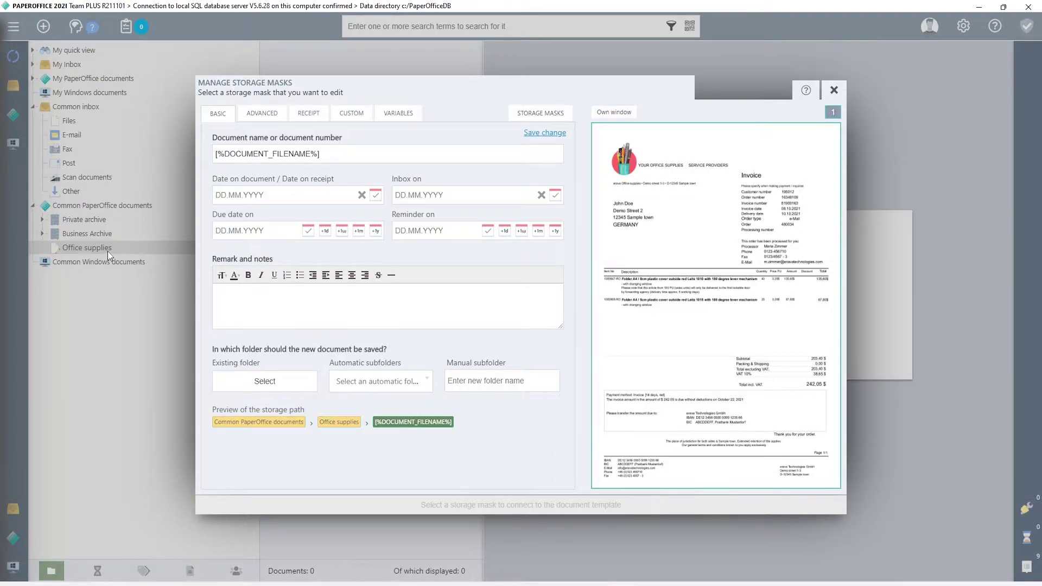
click(289, 380)
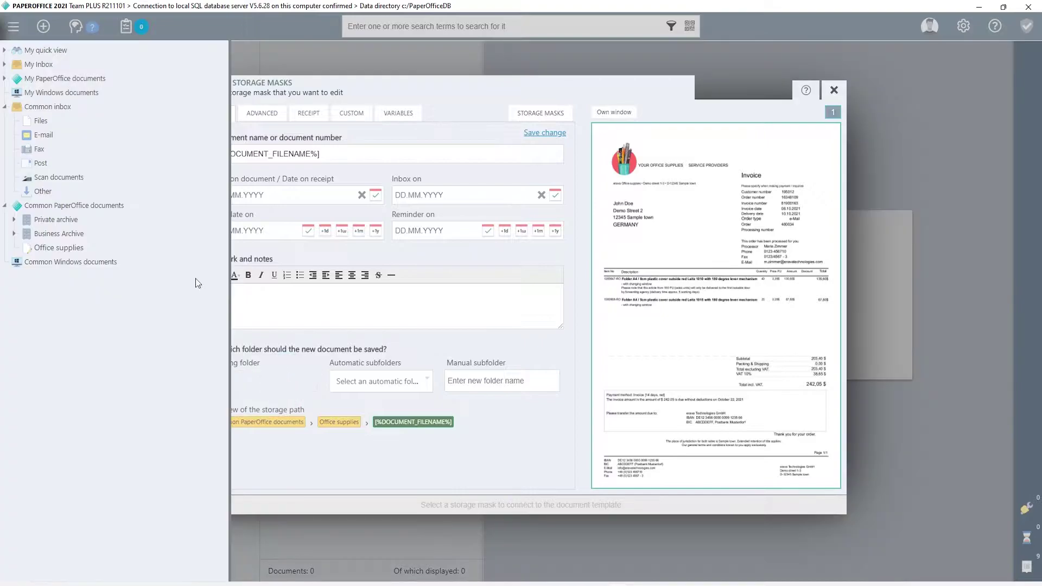
click(75, 248)
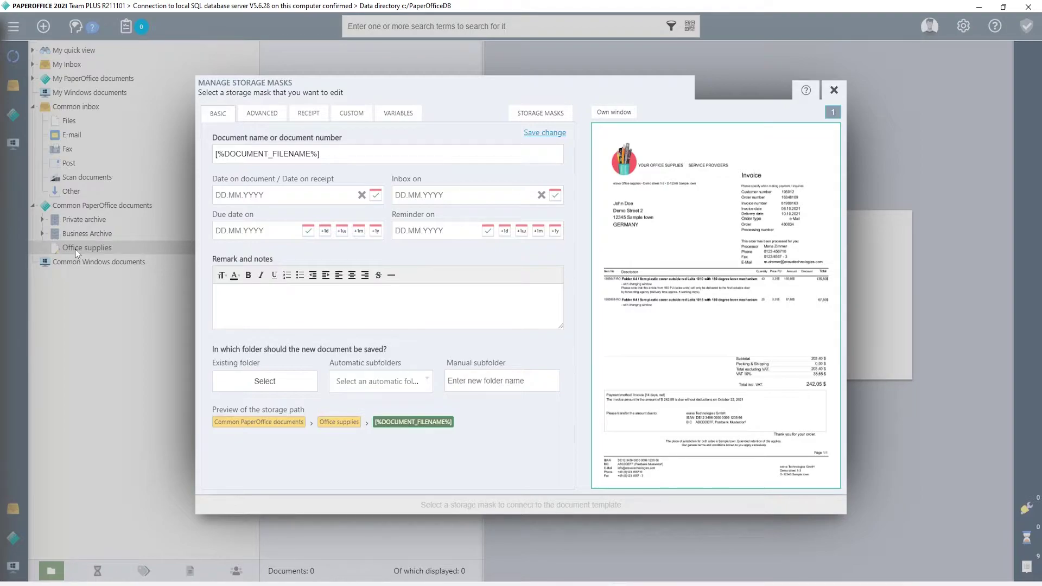
- Enter [%Date-split%][2] as the manual subfolder
click(412, 119)
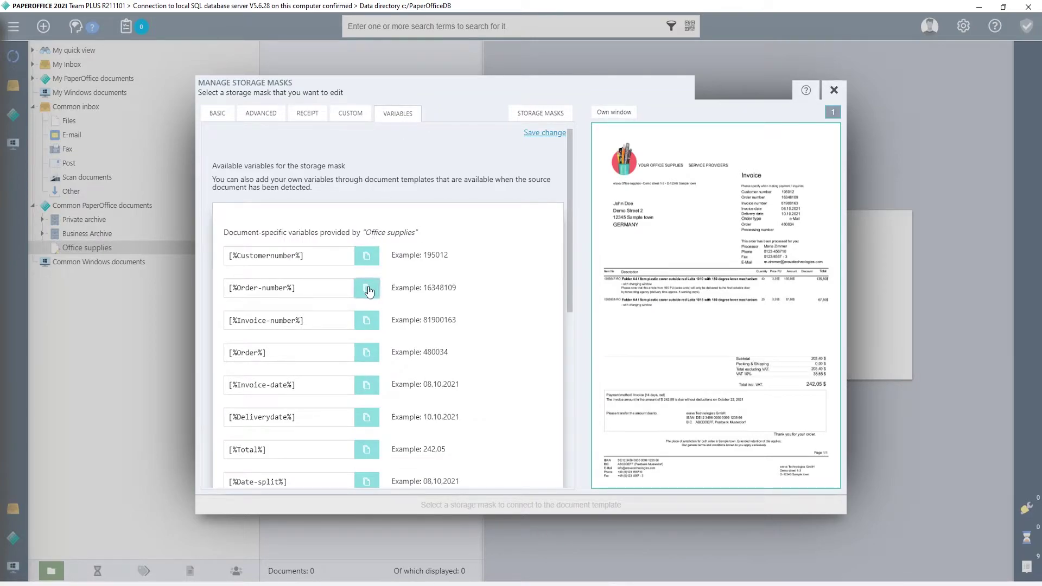
scroll(362, 343, down, 2)
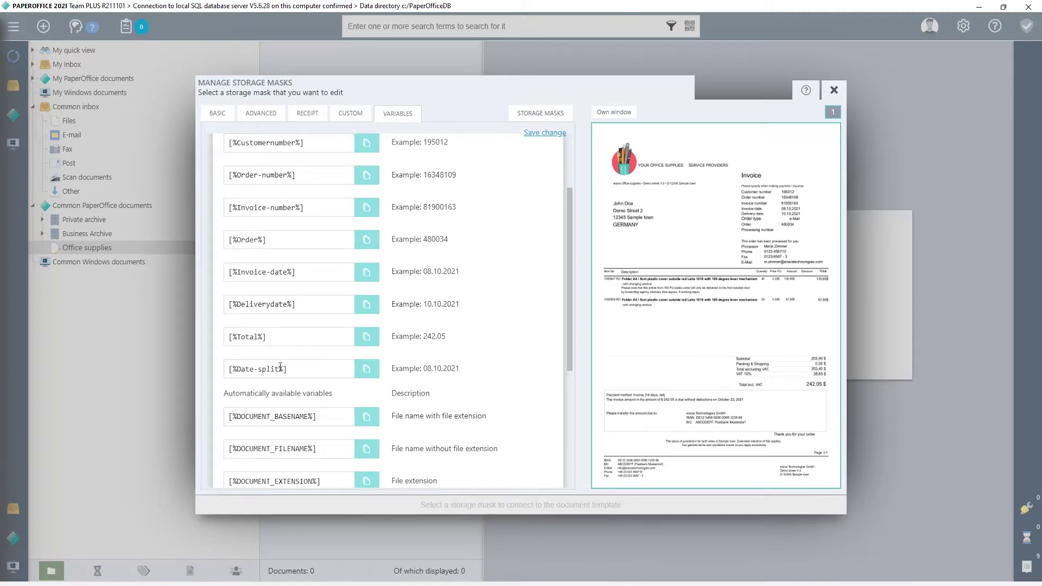
click(366, 370)
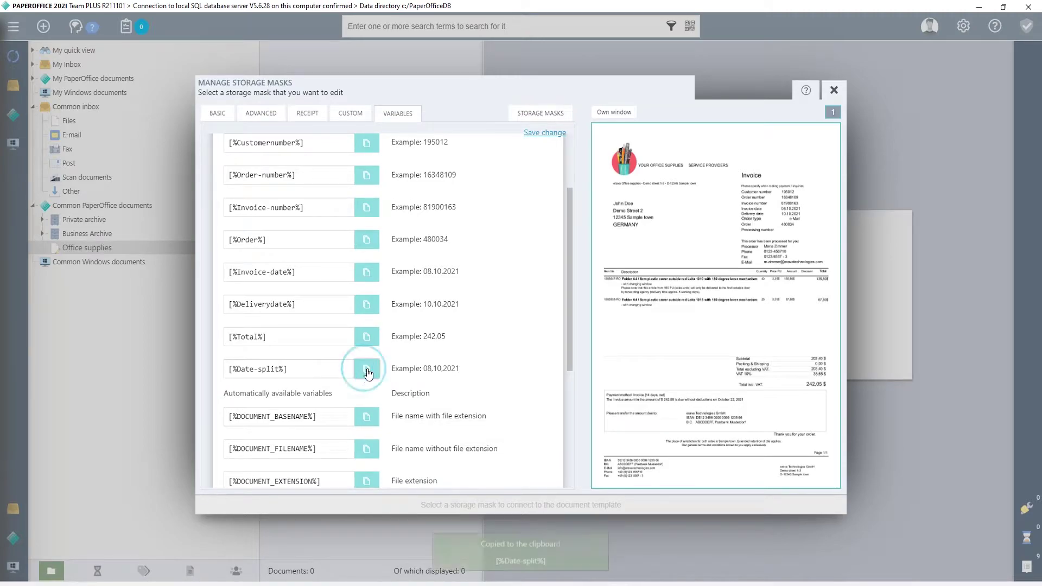
click(218, 113)
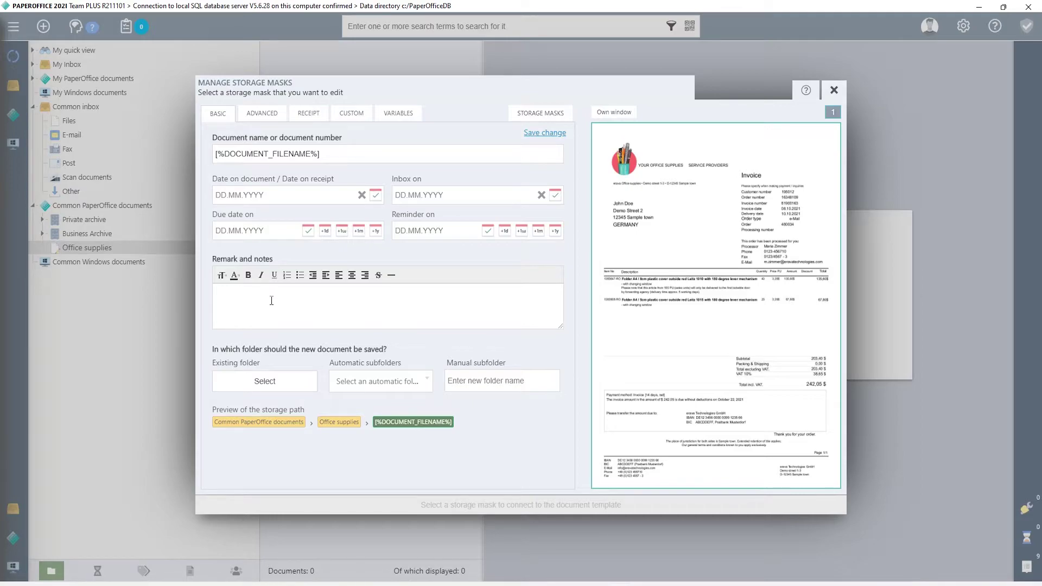
click(476, 380)
key(ctrl+v)
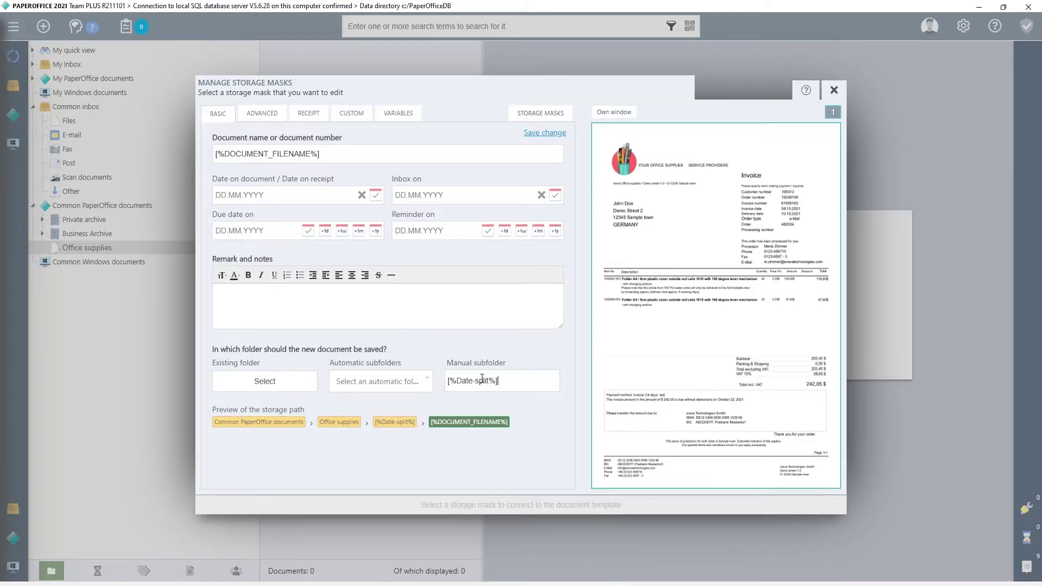
text([]2)
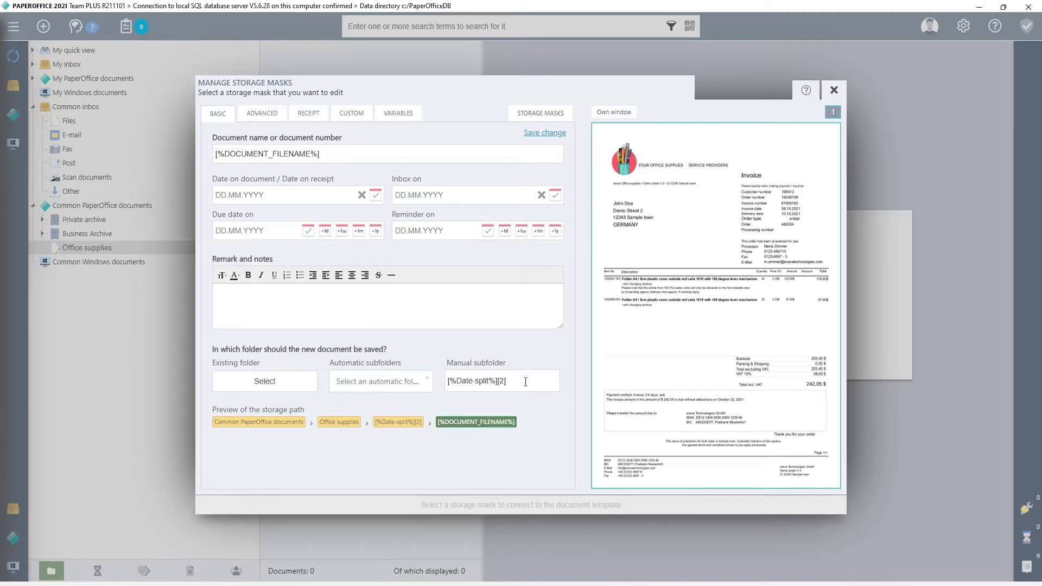
- Append /[%Date-split%][1] to the subfolder, making a second date-based subfolder level
drag(525, 381, 449, 385)
right_click(461, 383)
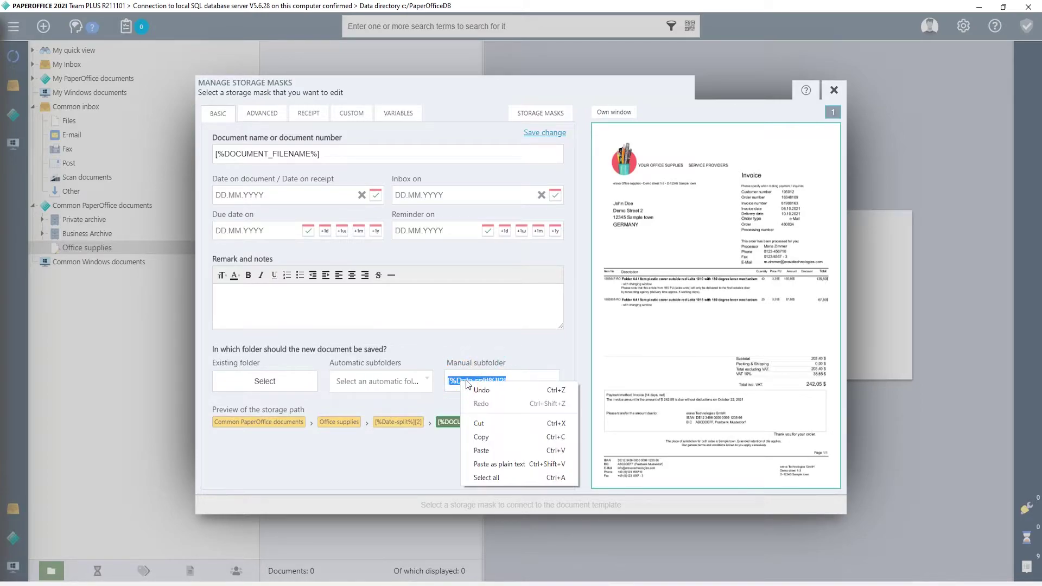
click(481, 436)
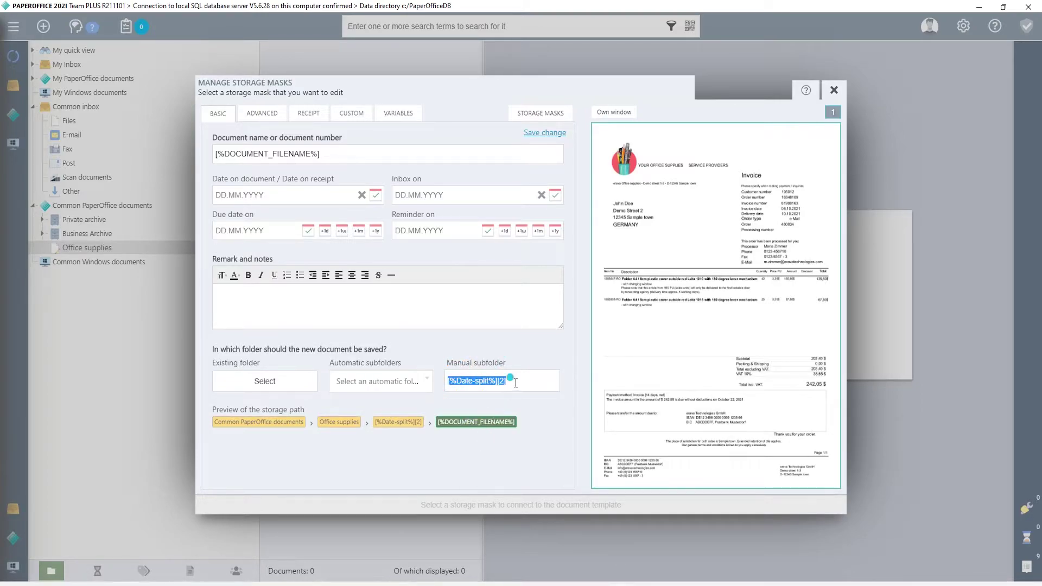
click(515, 383)
text(/)
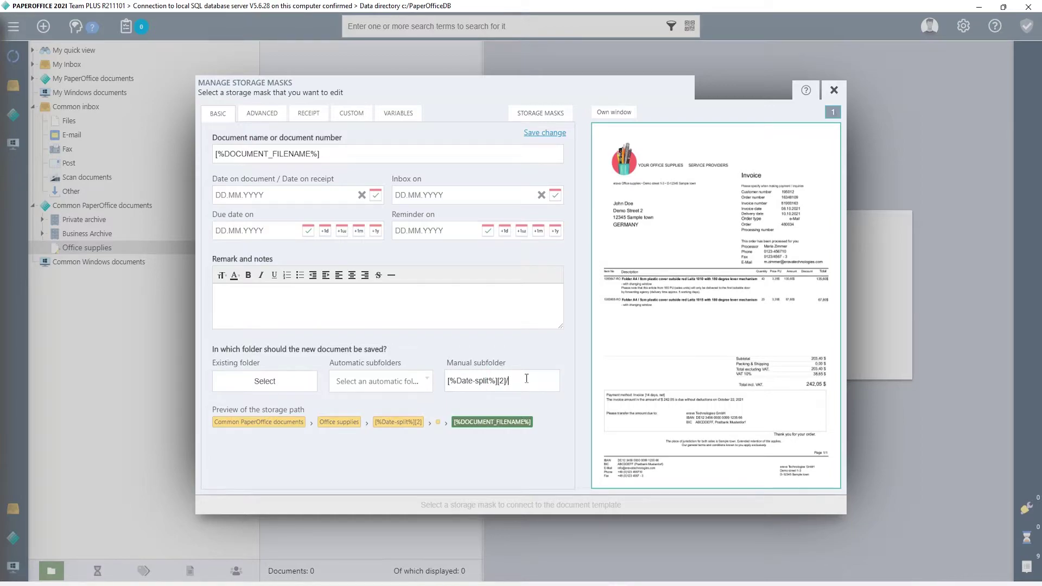
key(ctrl+v)
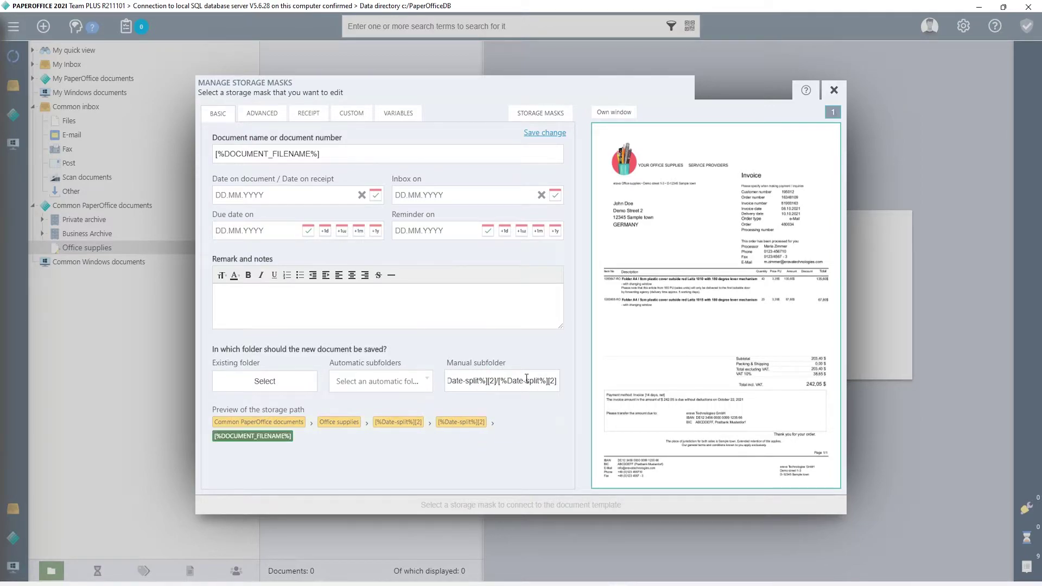
key(BackSpace)
key(BackSpace)
text(1)
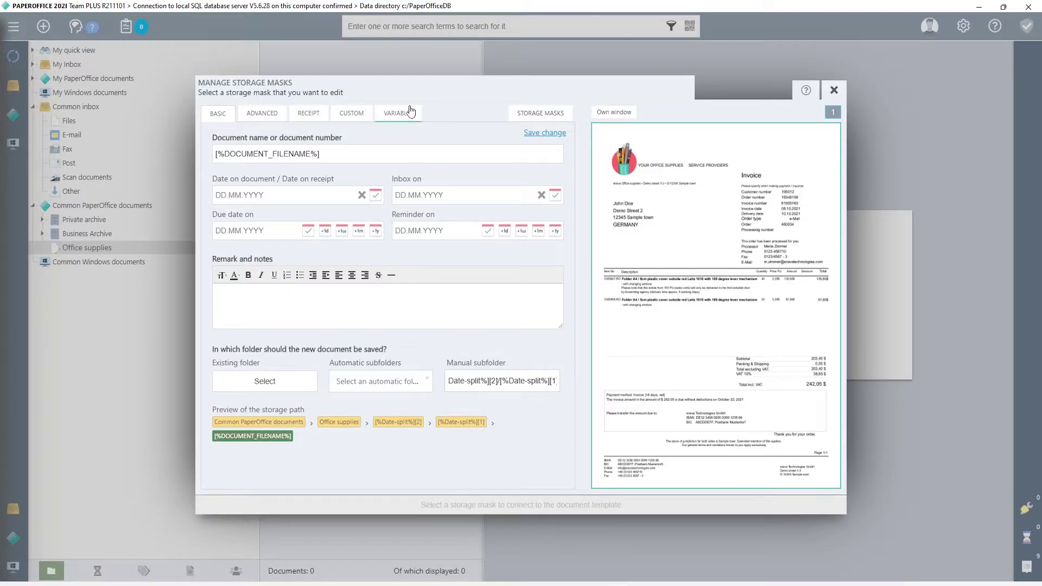
- Set the Date on document field to the [%INVOICE-DATE%] variable
click(401, 113)
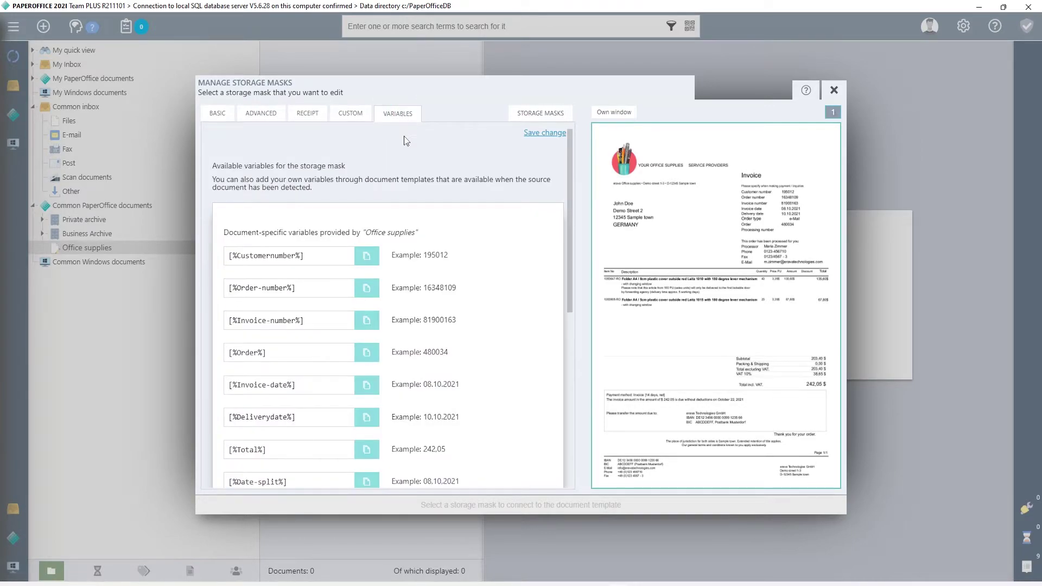
click(367, 390)
click(223, 118)
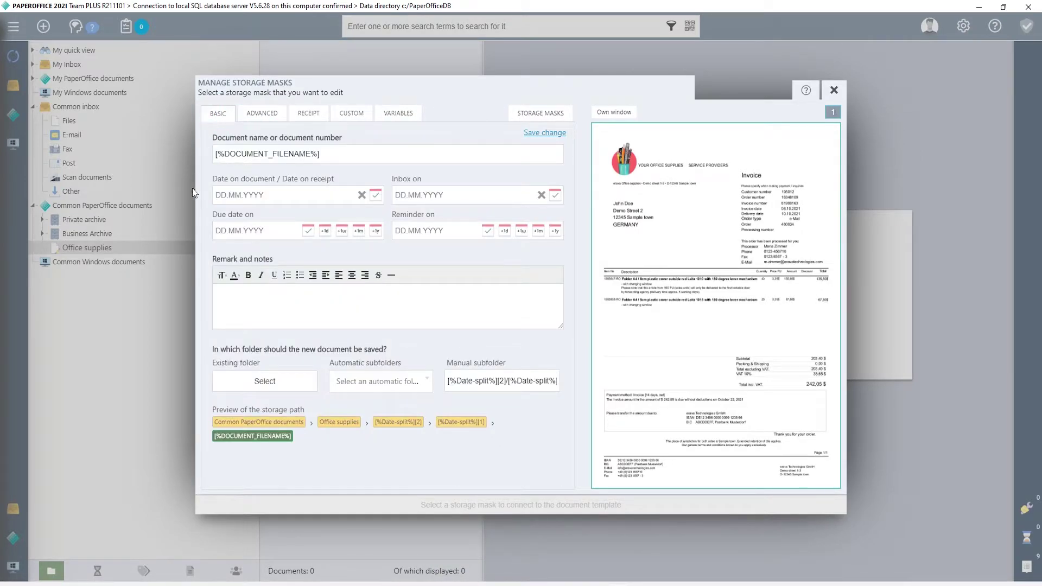
click(270, 197)
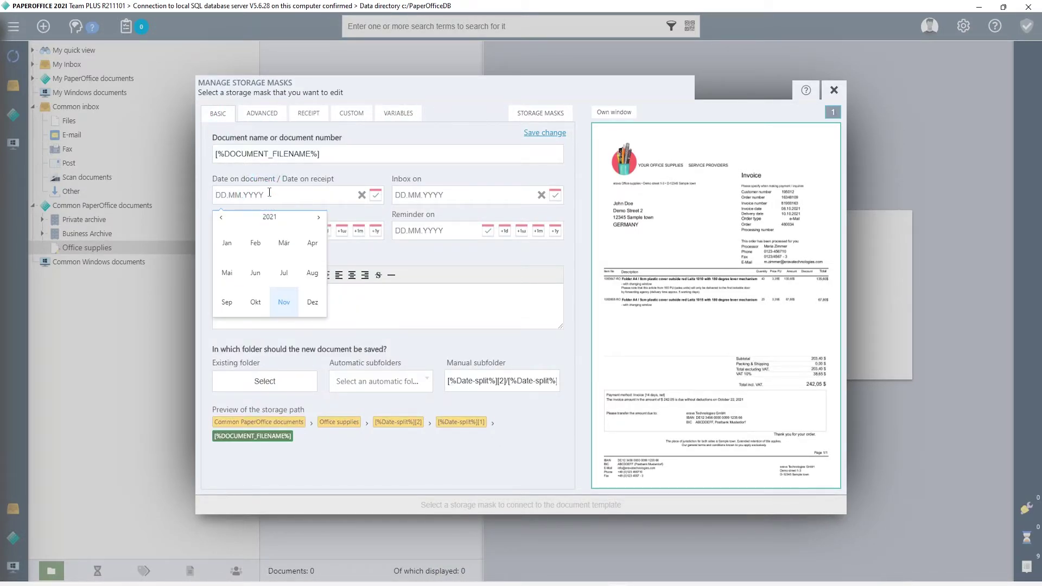
key(ctrl+v)
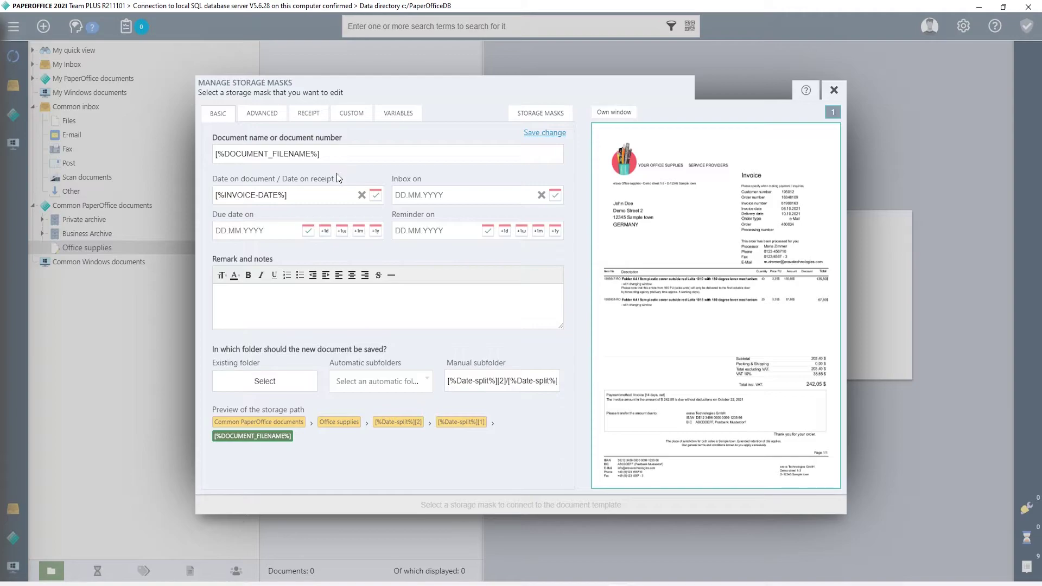
click(399, 116)
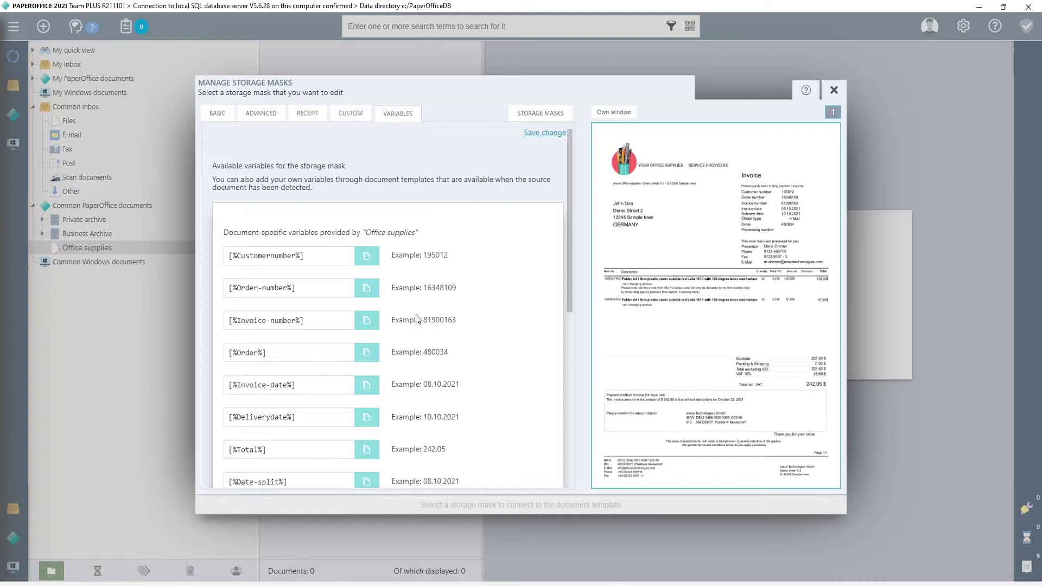
- Set the Due date field to the [%DELIVERYDATE%] variable
click(367, 418)
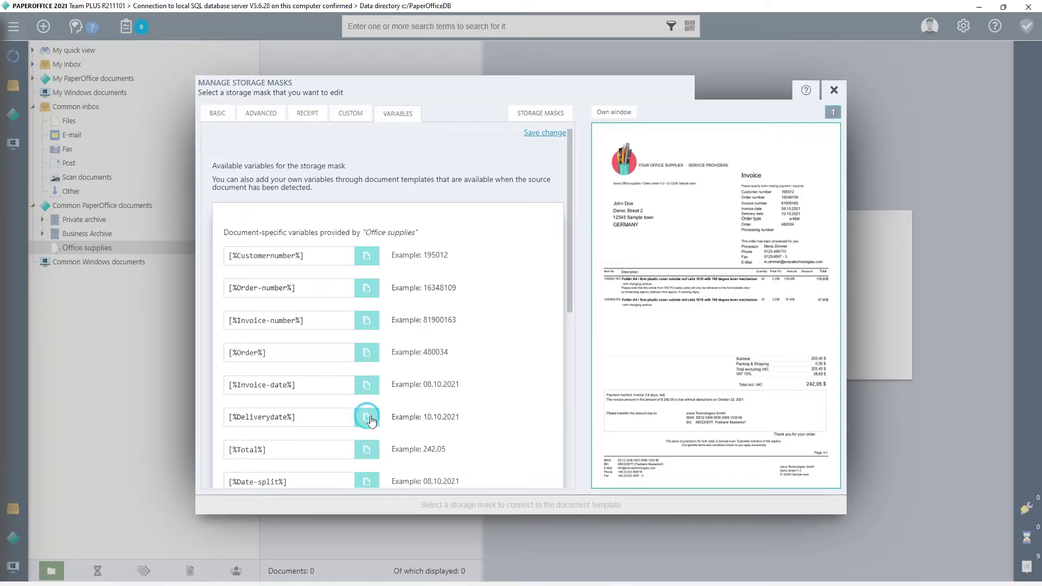
click(218, 114)
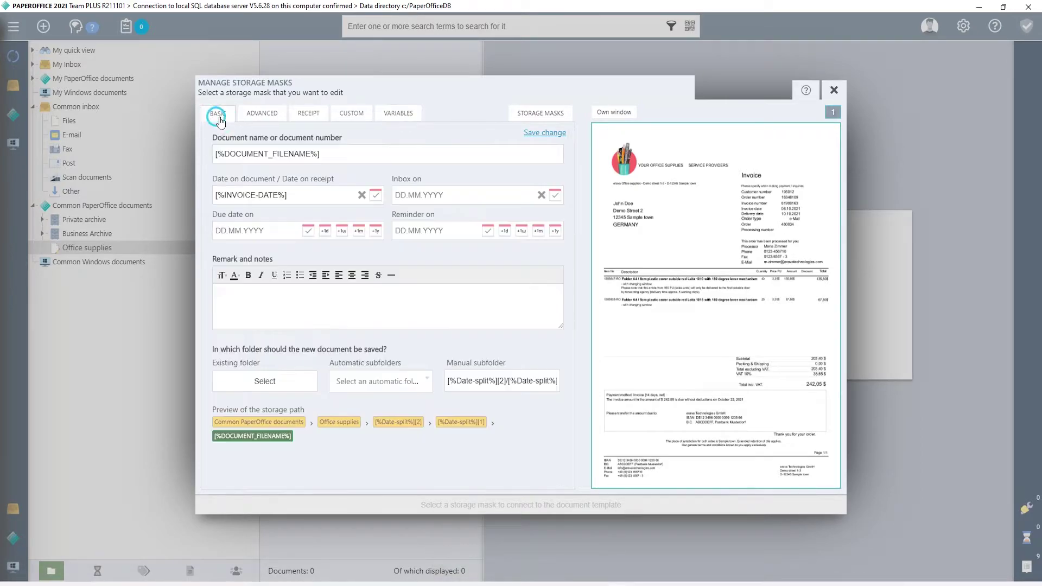
click(253, 233)
key(ctrl+v)
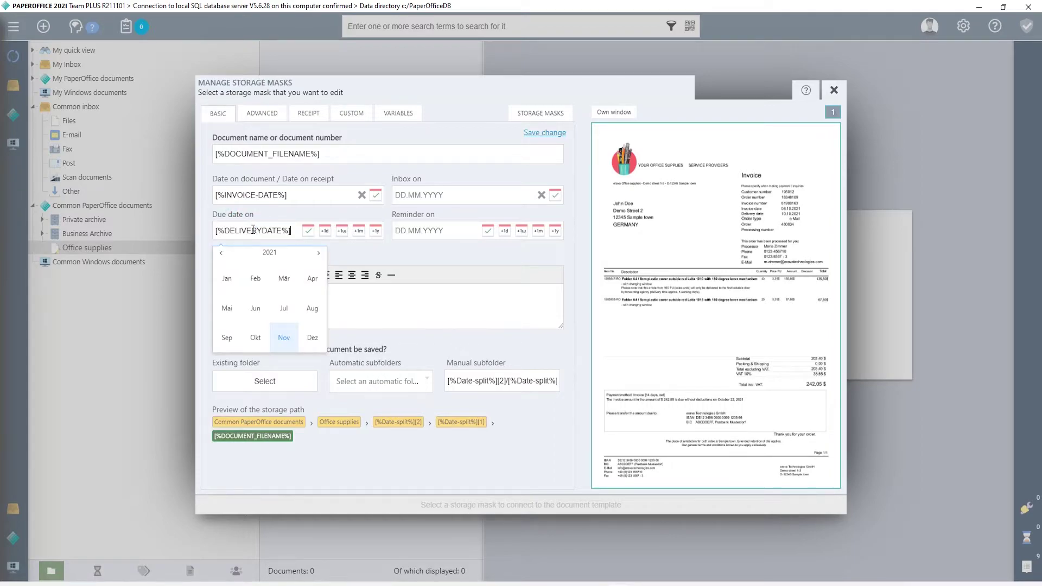
click(357, 249)
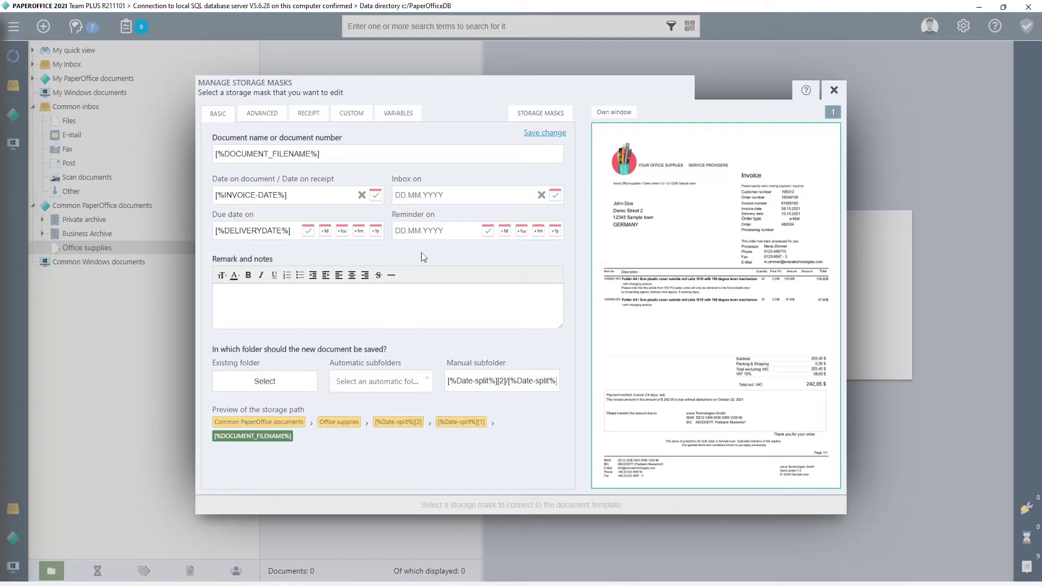
- Fill custom fields: Order number with [%Order-number%], Customer number with [%Customernumber%]
click(405, 119)
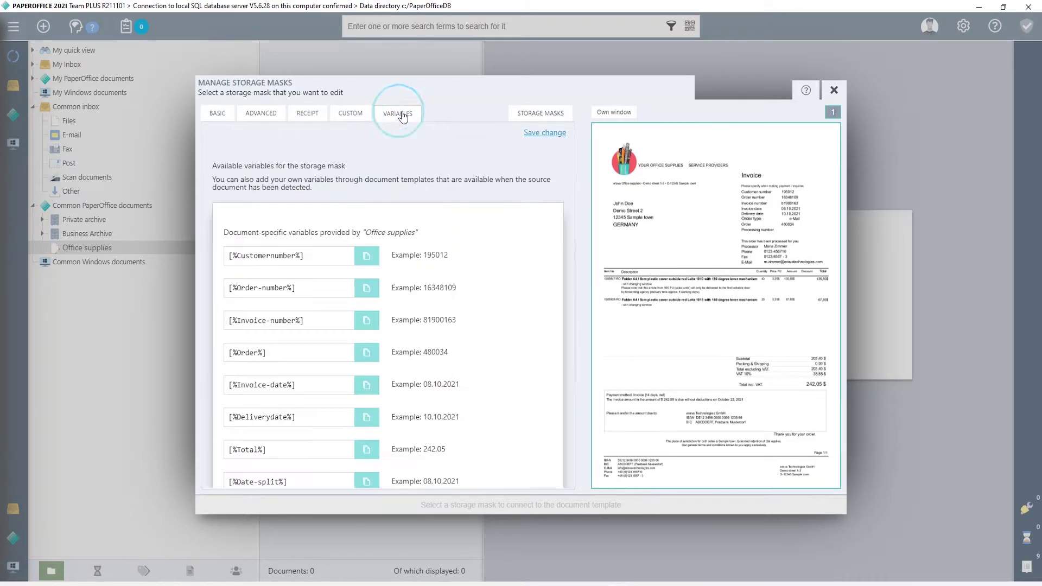
click(367, 288)
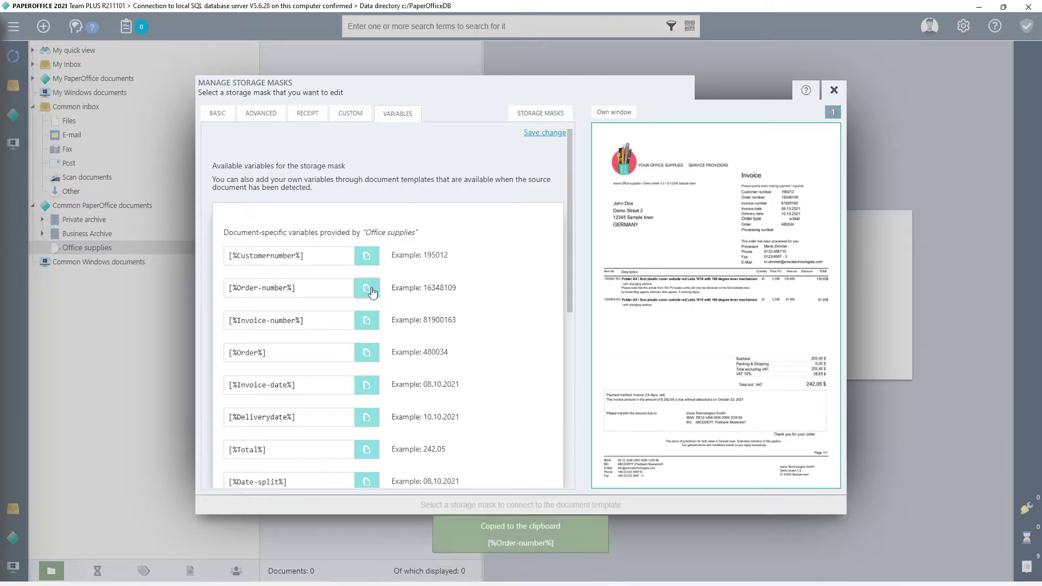
click(352, 116)
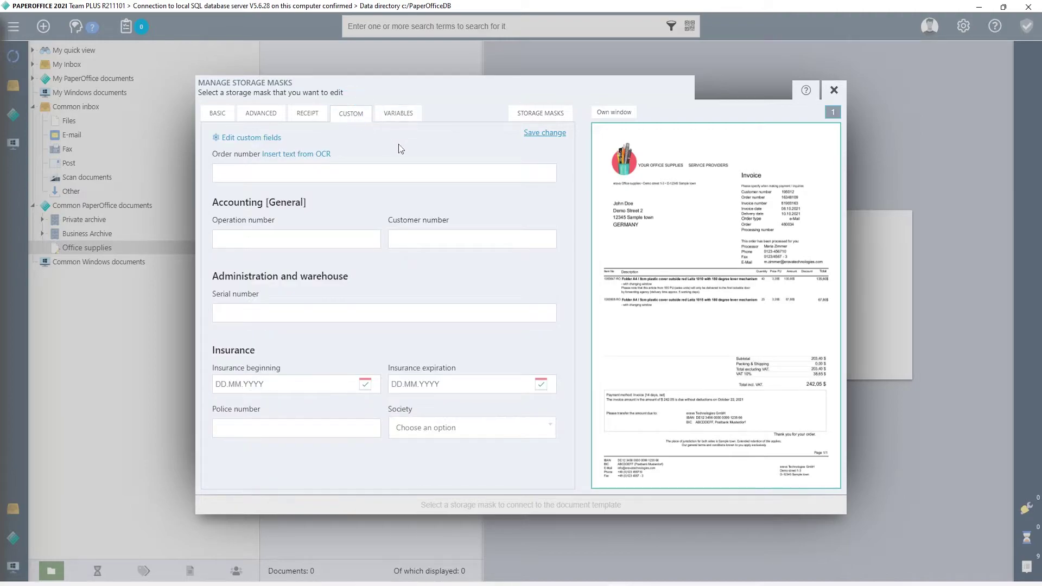
click(253, 138)
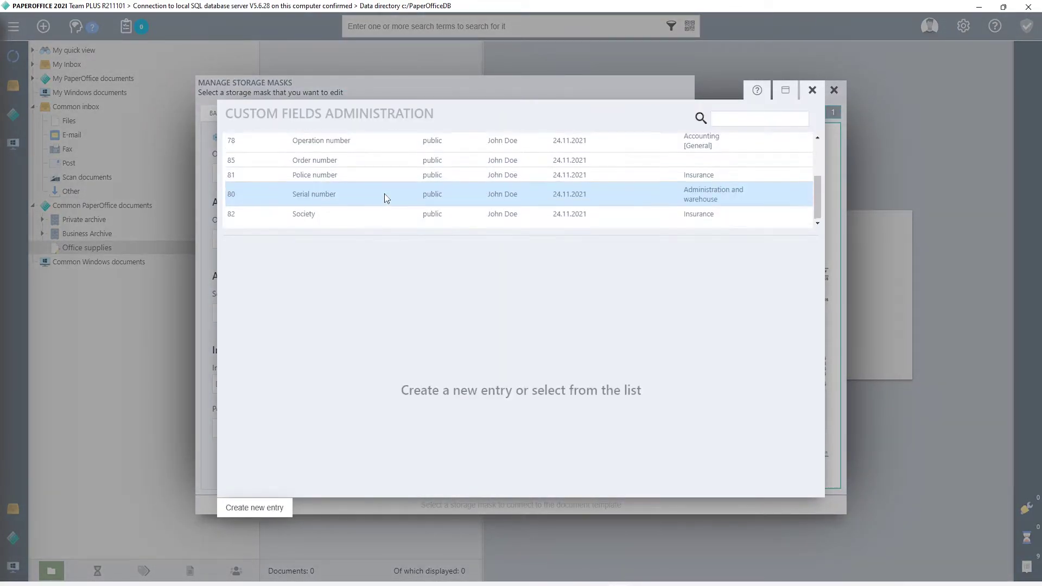
scroll(384, 194, up, 3)
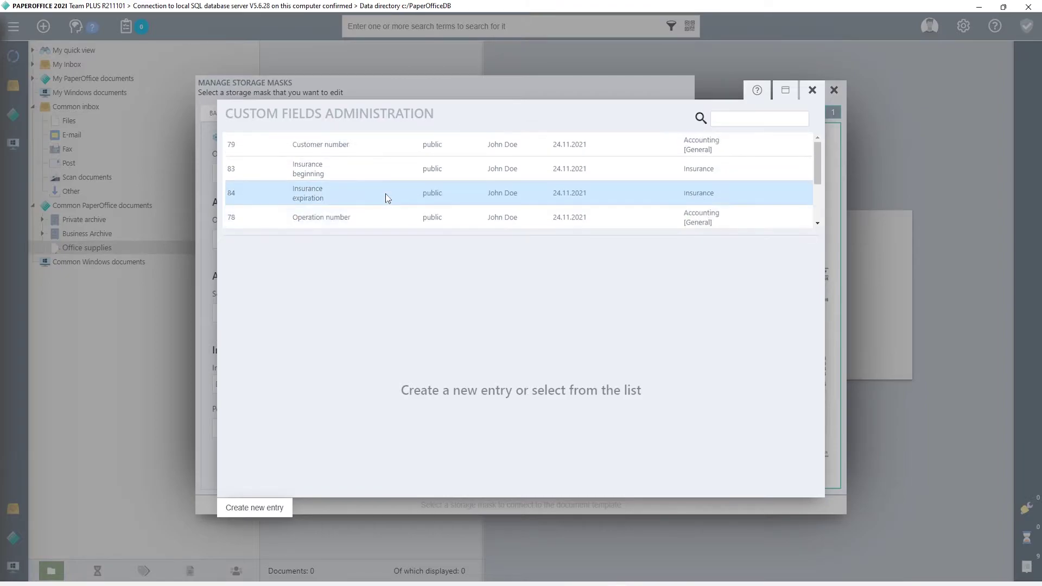
click(811, 90)
click(244, 170)
key(ctrl+v)
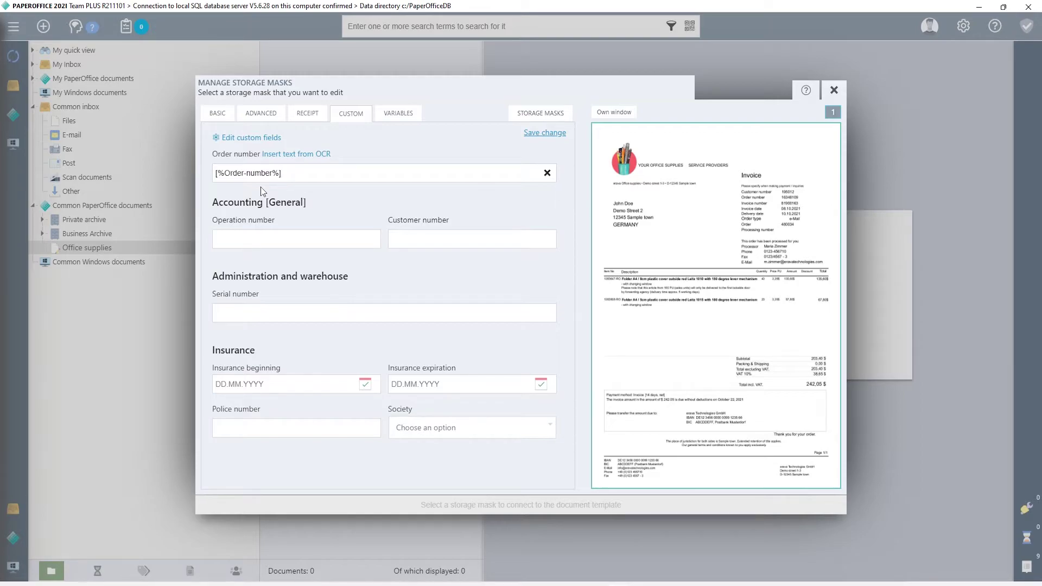
key(Tab)
key(Tab)
text([%Customernumber%])
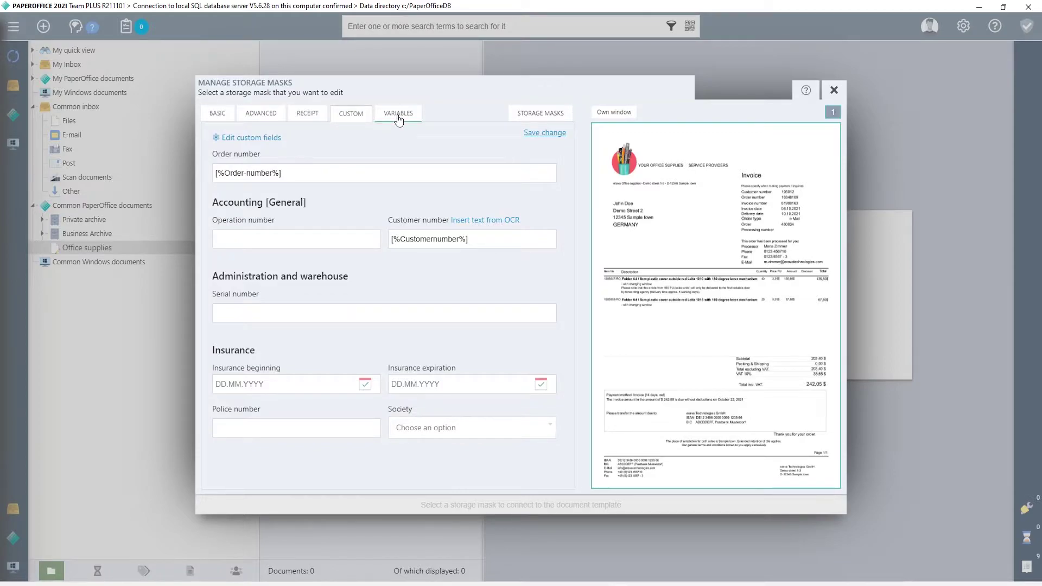
- Set the receipt's Document number to the [%Invoice-number%] variable
click(399, 116)
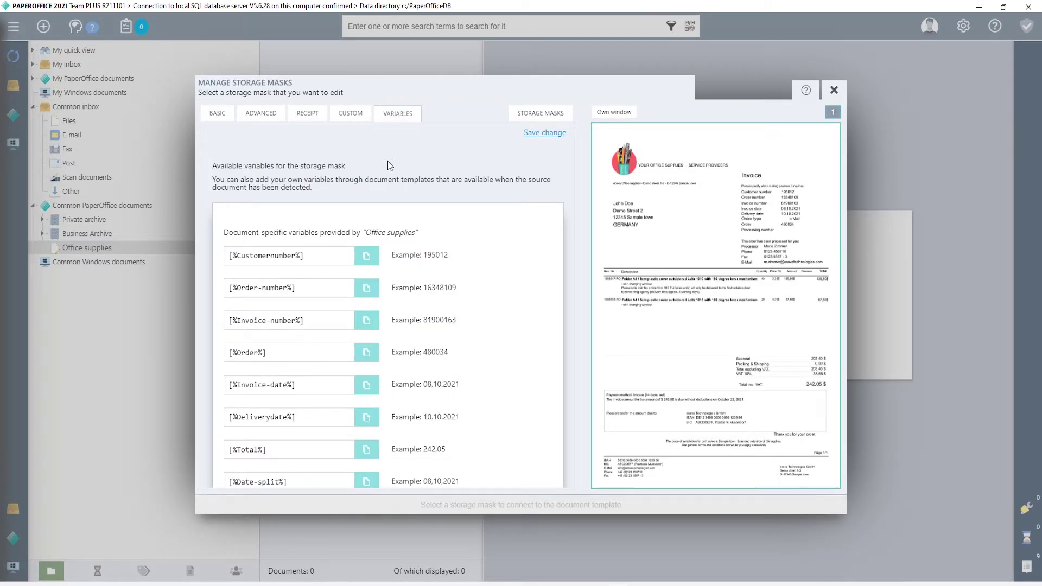
click(367, 321)
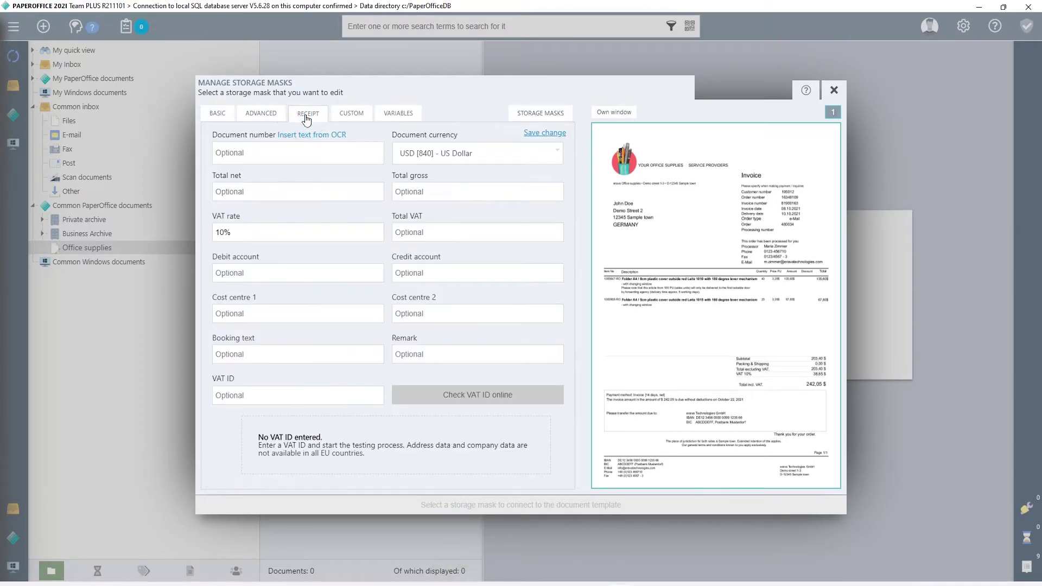
click(245, 153)
key(ctrl+v)
click(400, 114)
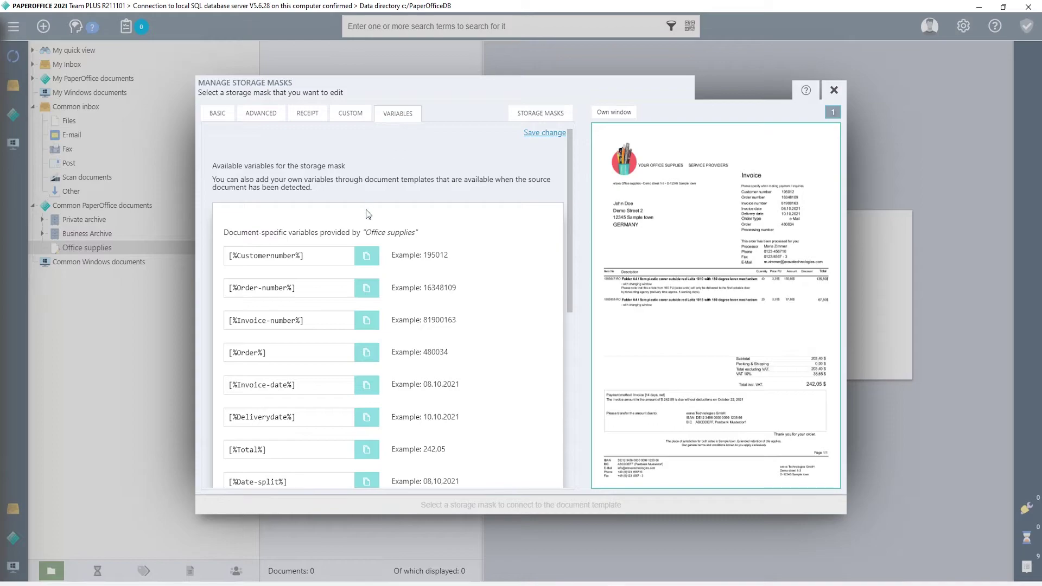
- Set the remark to the OCR label 'Order number' followed by [%Order-number%]
click(366, 287)
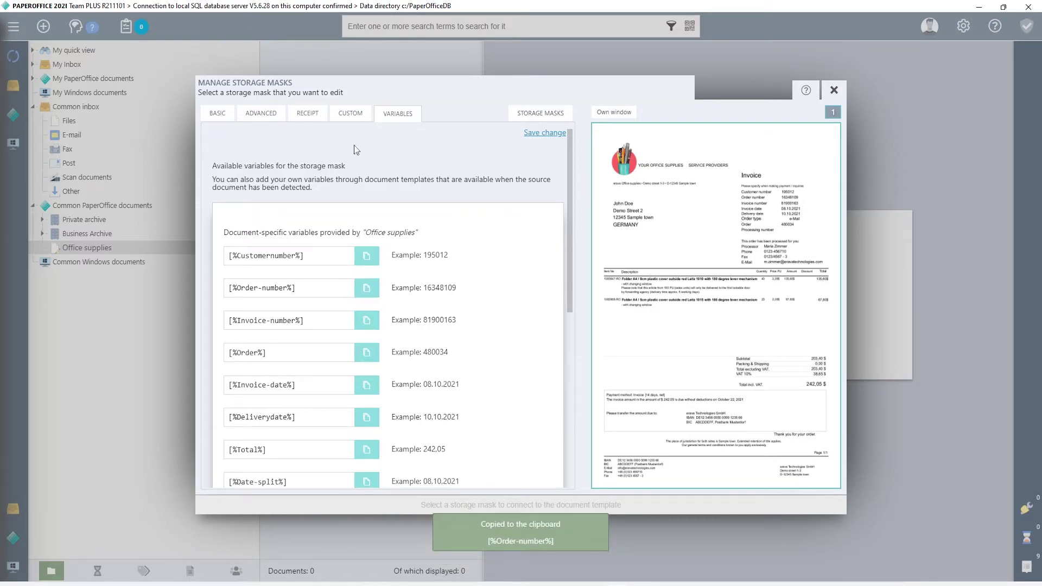
click(219, 116)
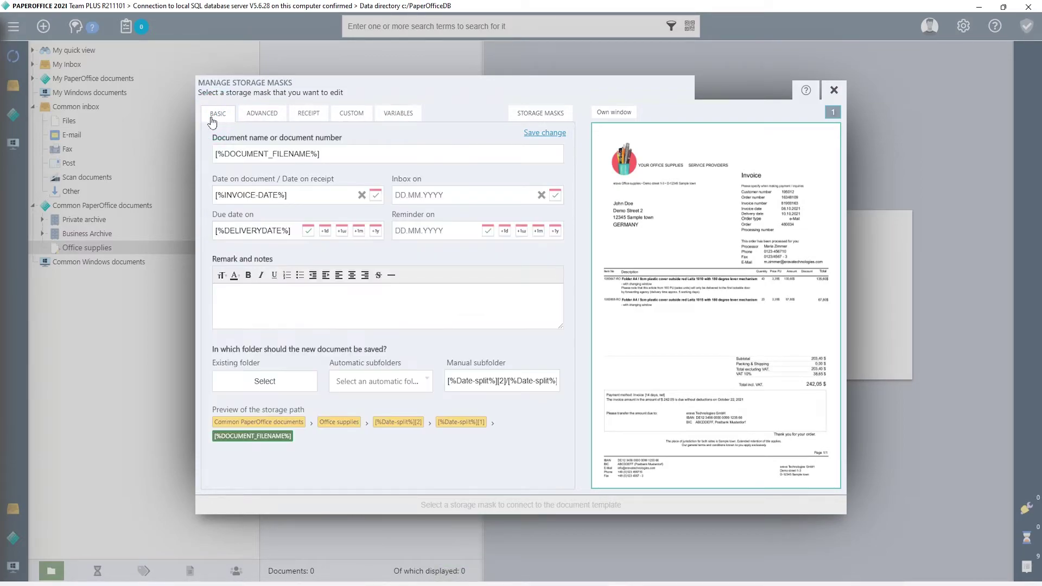
click(252, 296)
click(309, 260)
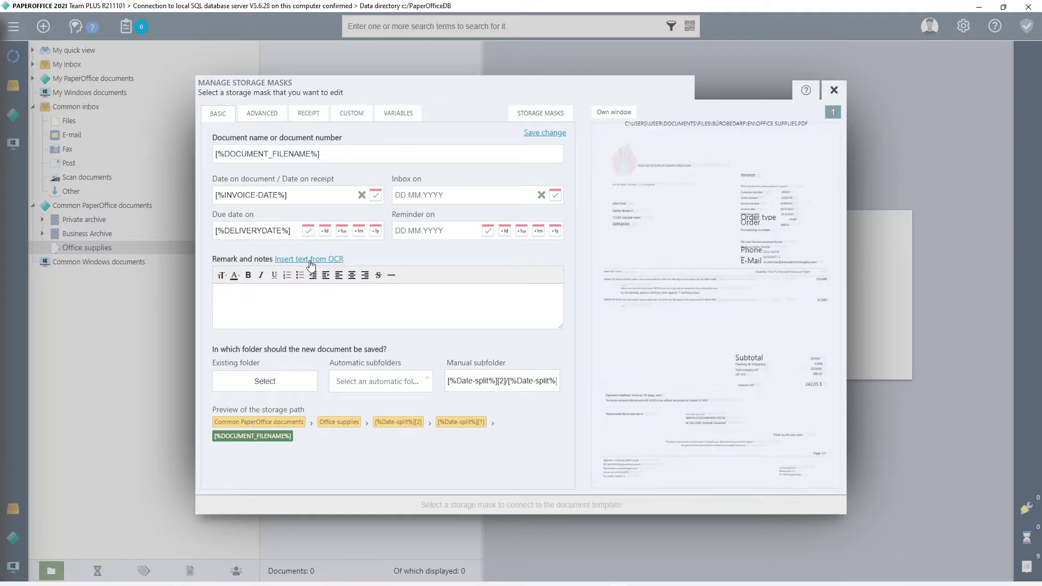
click(753, 201)
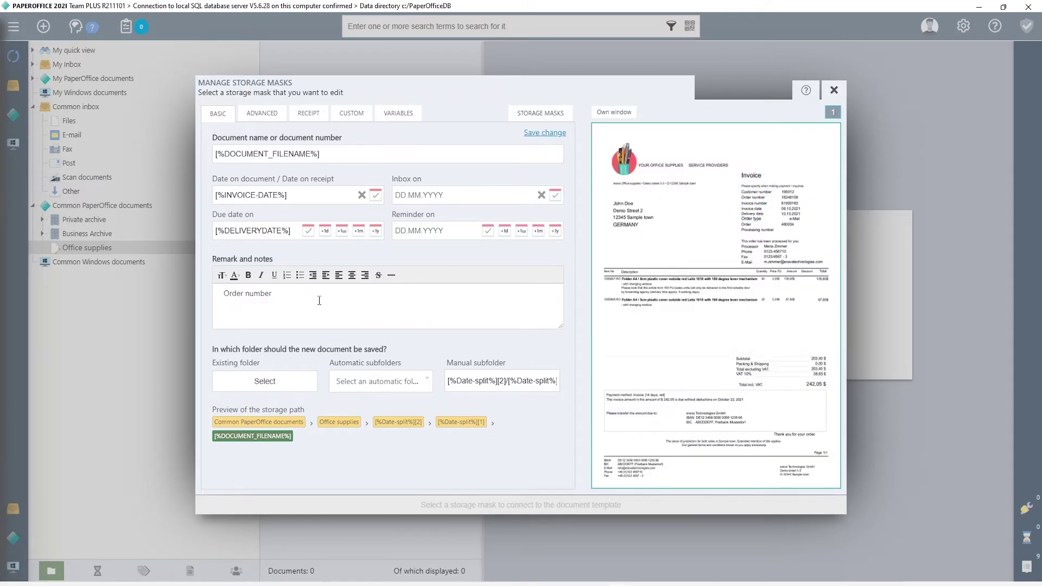
key(ctrl+v)
- Set the receipt's Total gross field to the [%Total%] variable
click(400, 112)
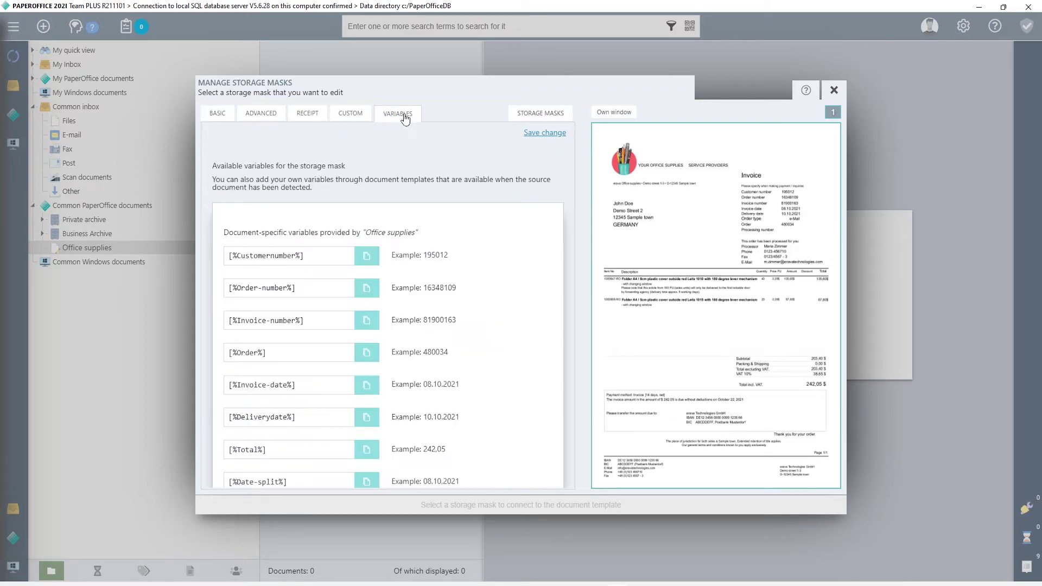
click(366, 449)
click(307, 113)
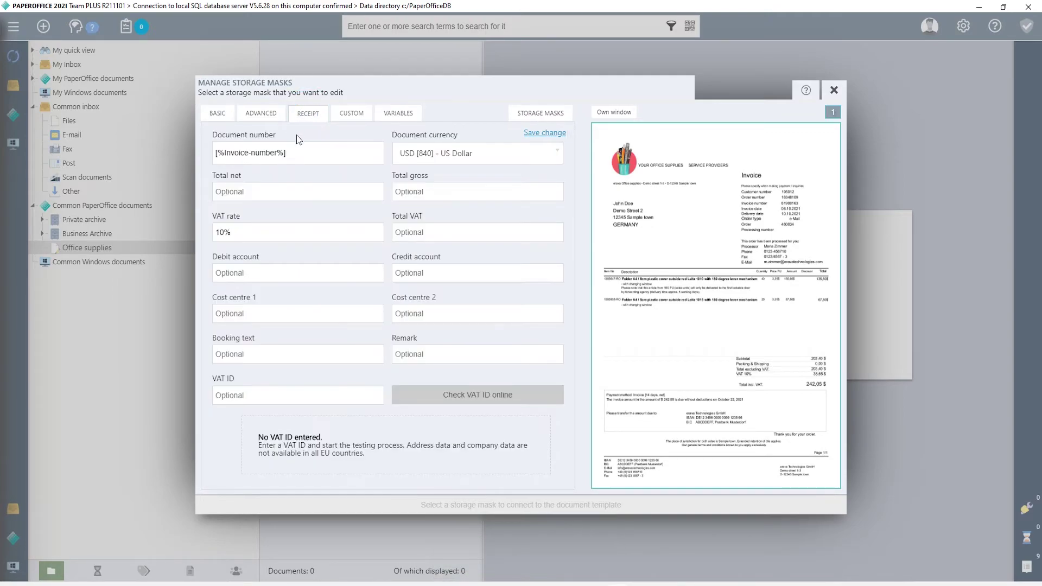
click(414, 191)
key(ctrl+v)
- Save the mask as 'Mask for Office supplies' without the date suffix and activate it
click(218, 113)
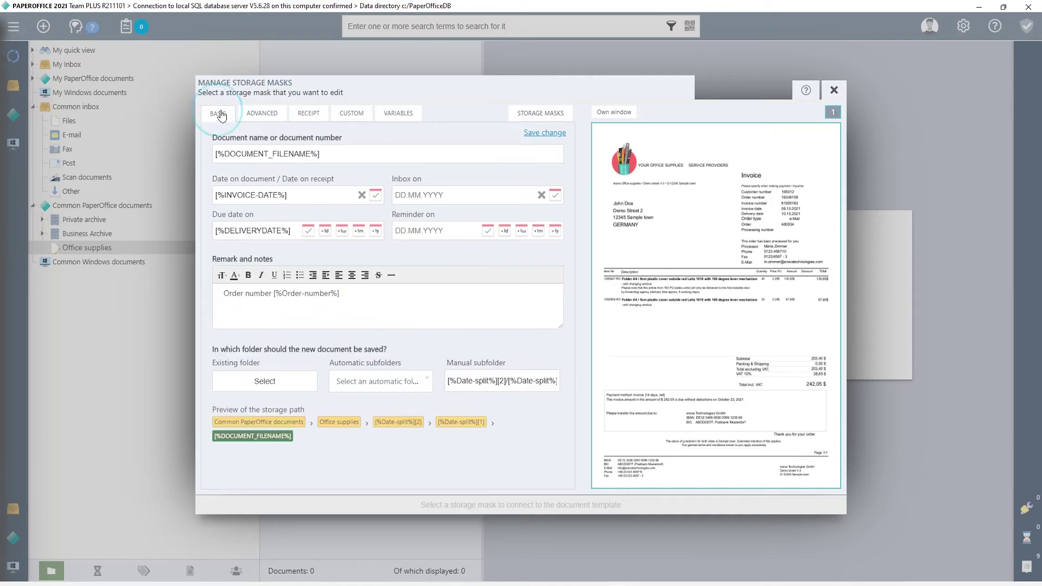
click(545, 133)
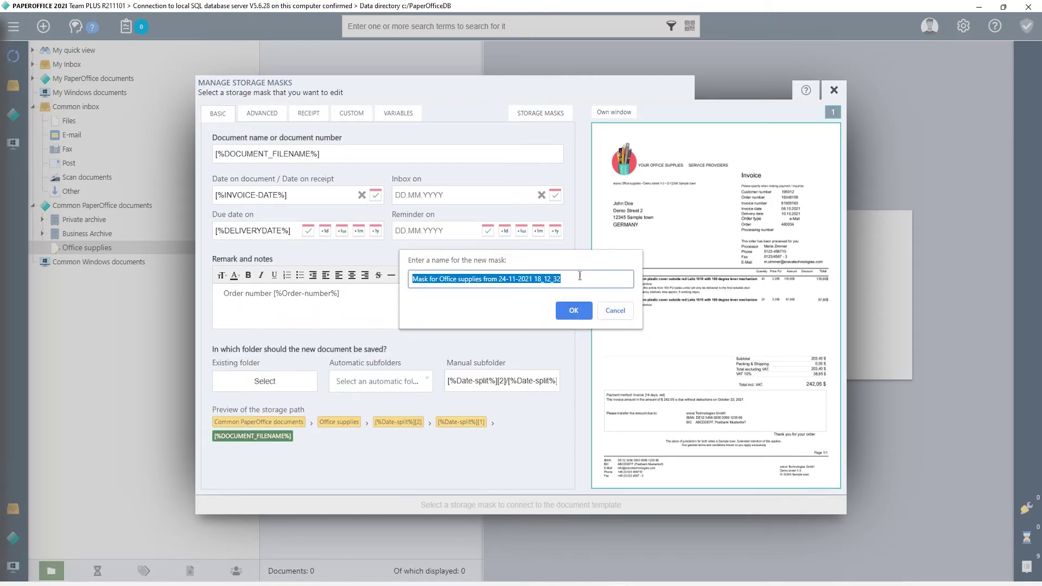
double_click(562, 279)
drag(562, 279, 481, 279)
key(BackSpace)
click(578, 314)
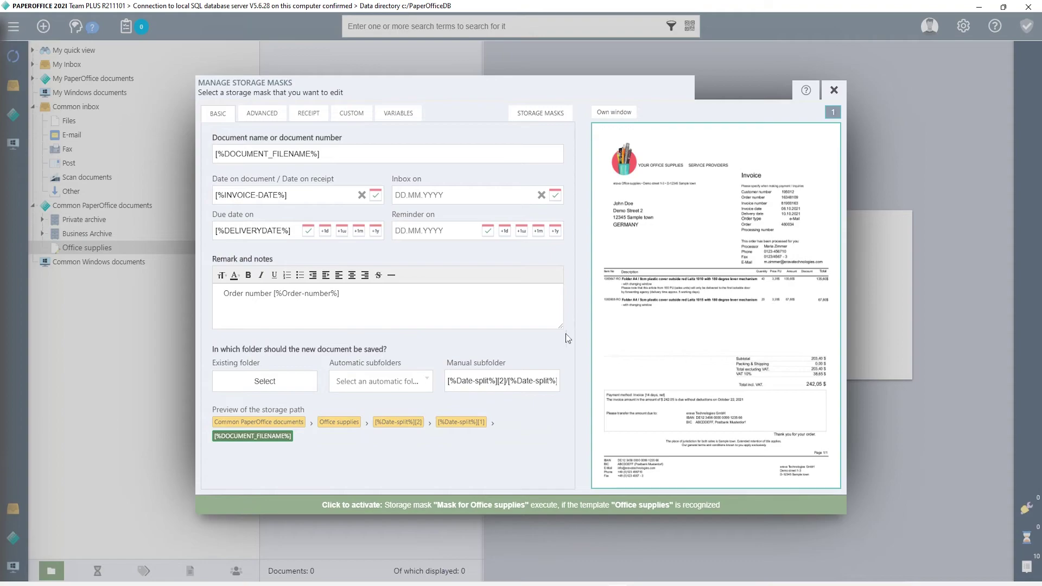
click(751, 505)
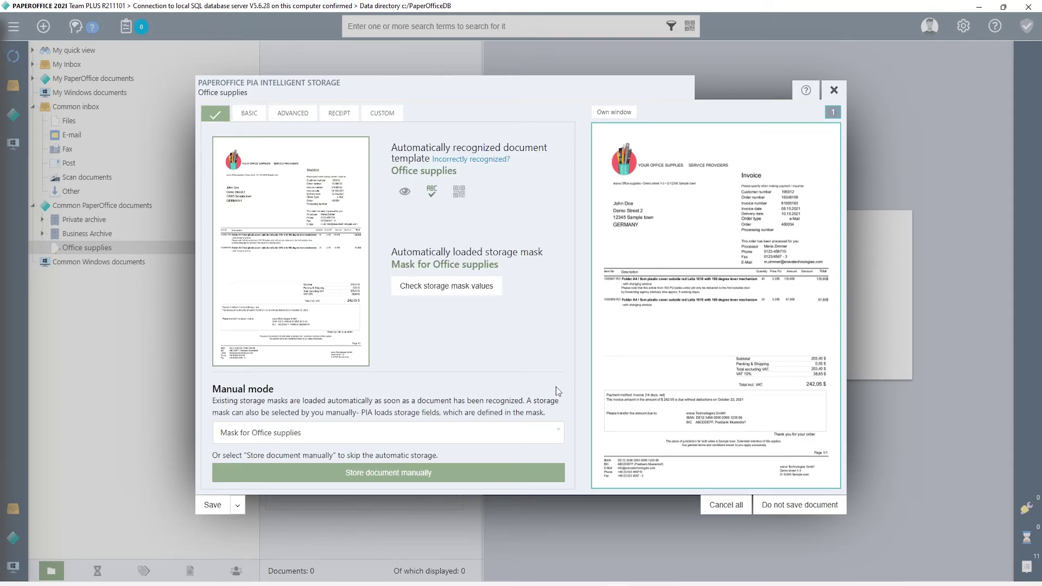
- Review the mask's BASIC and RECEIPT values, then save the invoice into Office supplies › 2021 › 10
click(452, 296)
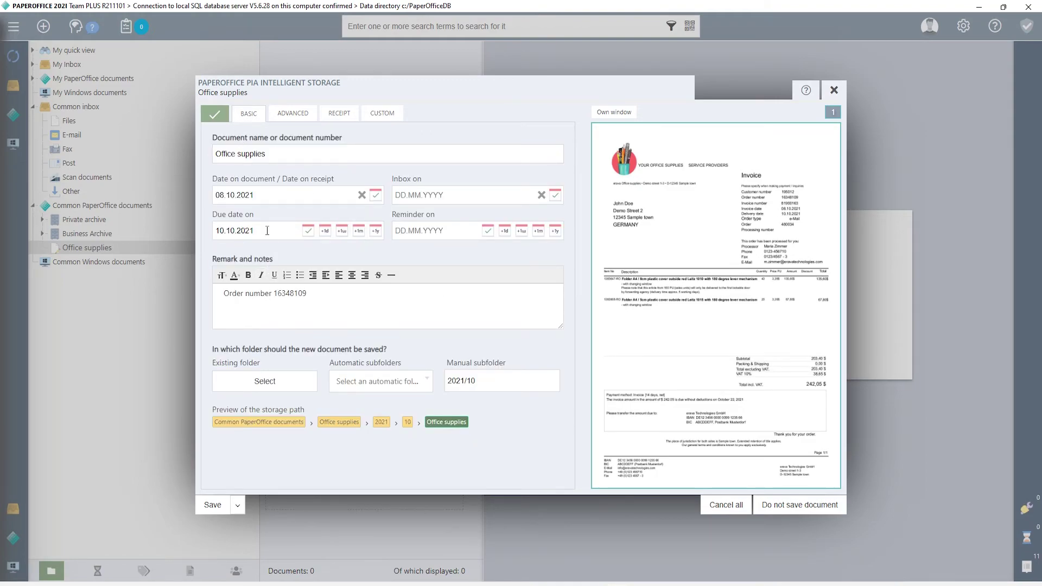
click(332, 115)
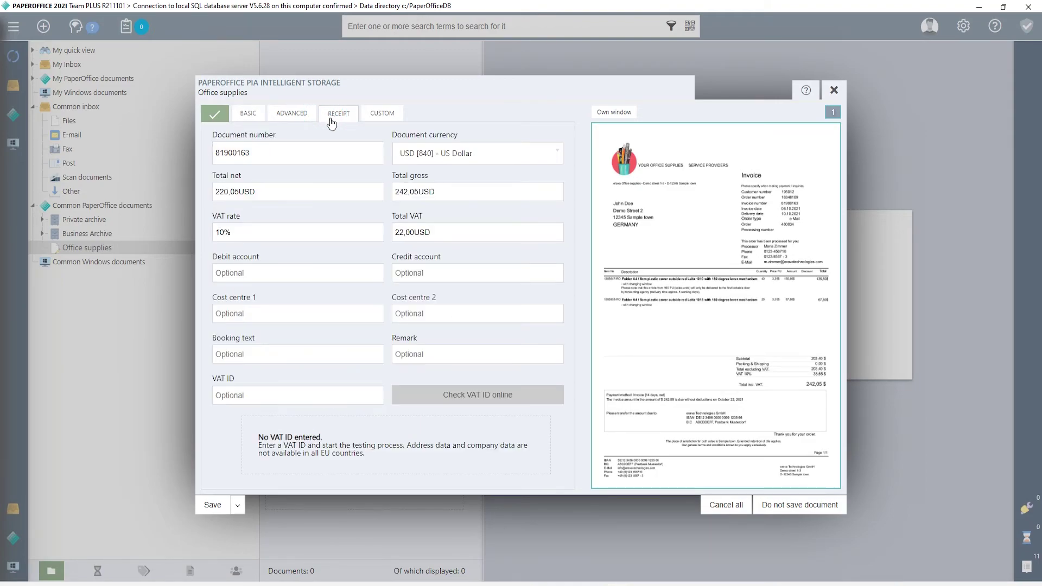
click(210, 506)
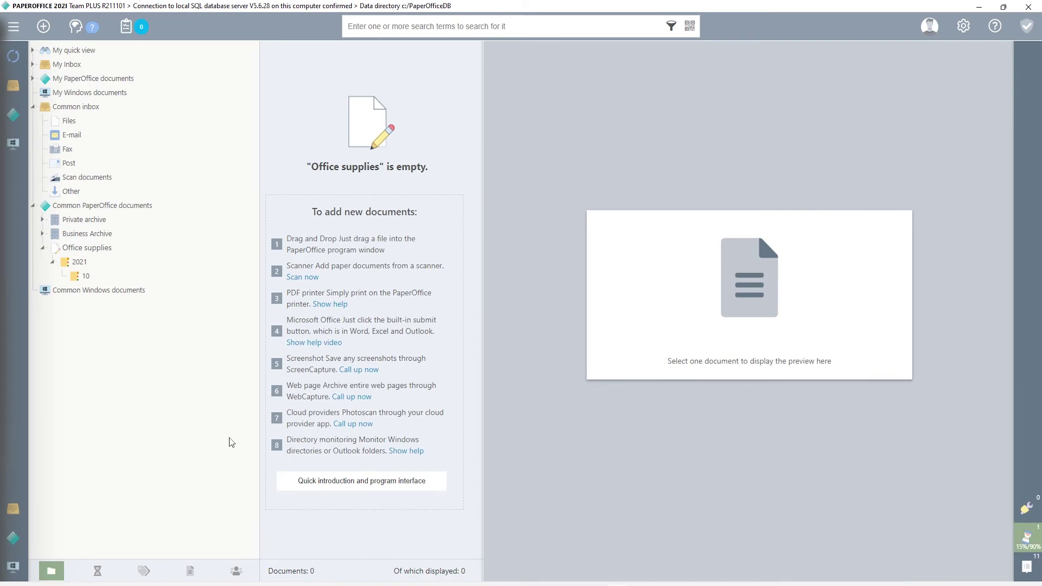
- Open folder 10, search for 195012 in advanced search, and show the text hits
click(87, 277)
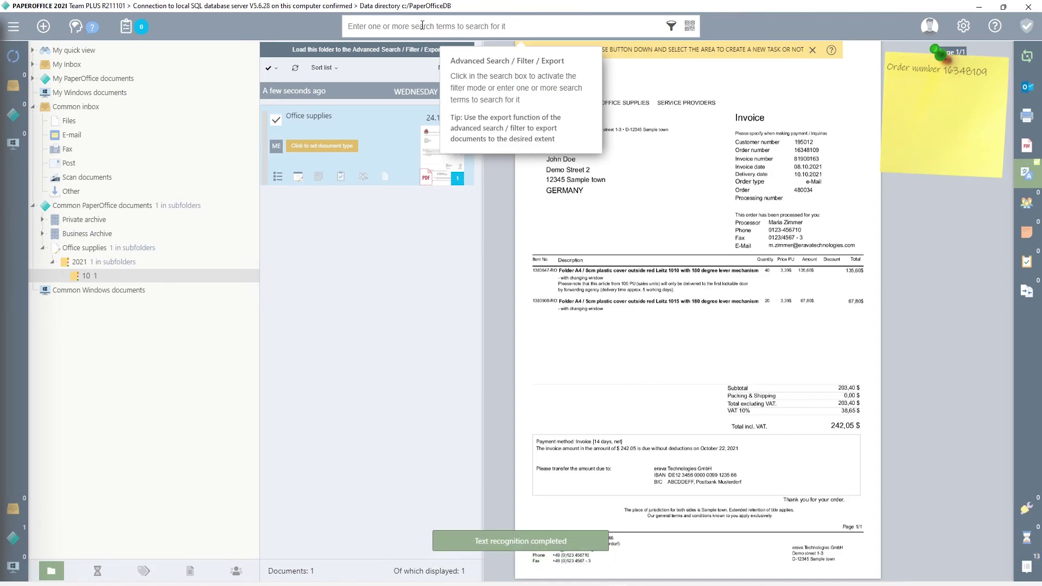
click(423, 26)
text(195012)
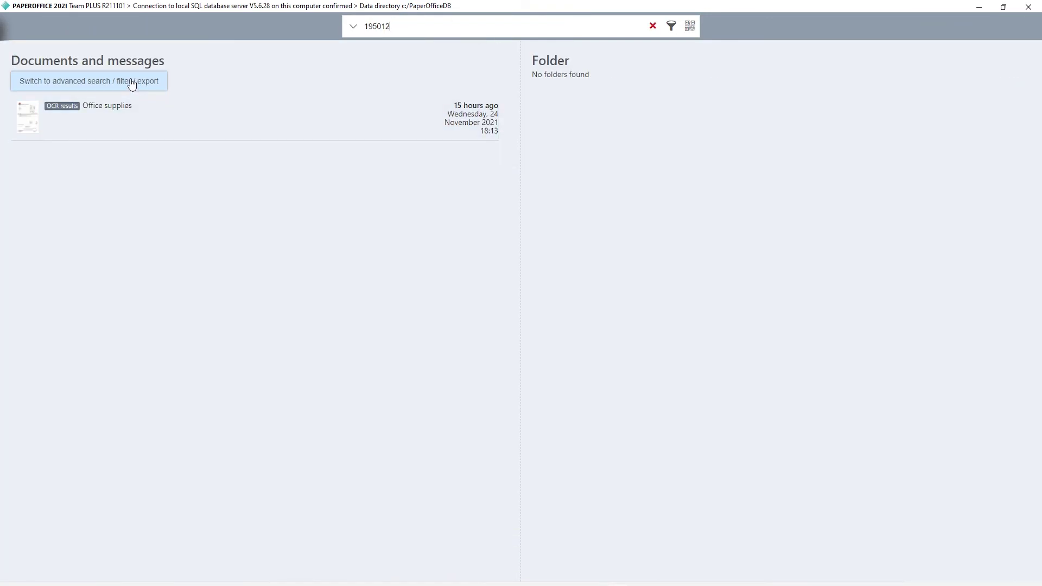
click(131, 82)
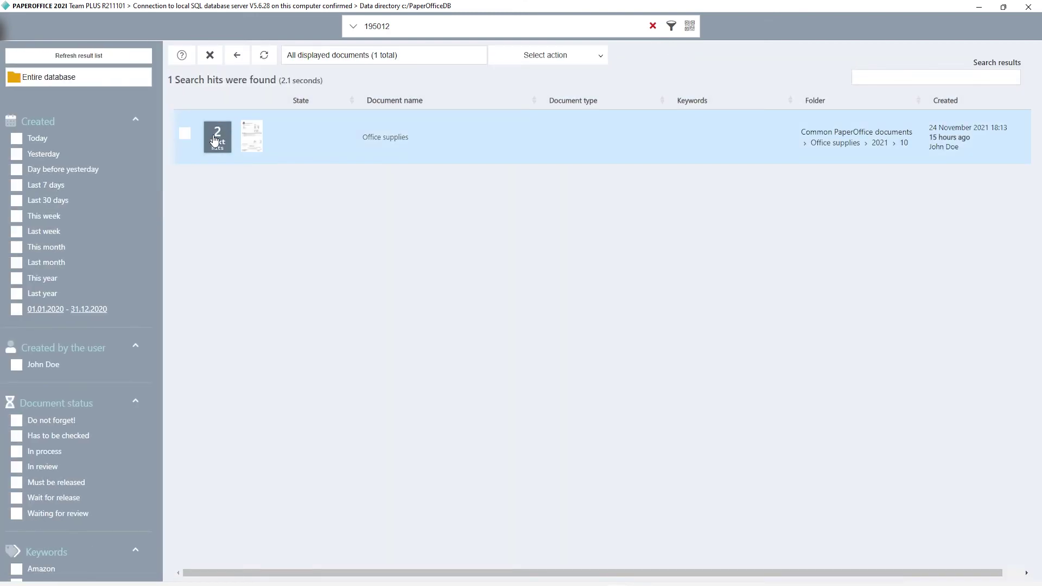
click(216, 140)
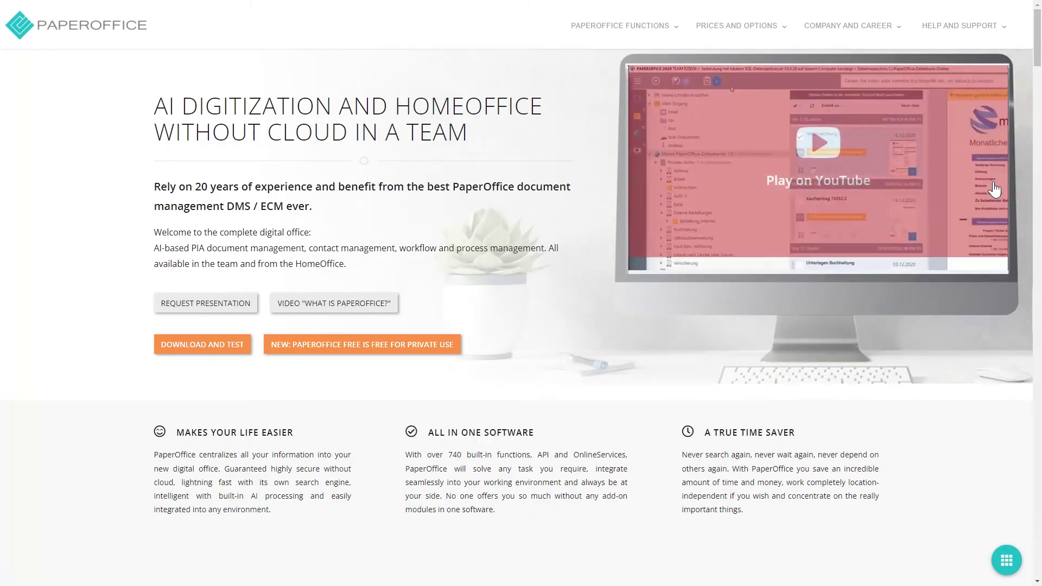
- Open the 'Request callback at the desired date' form from the Contact Us section
scroll(1040, 146, down, 10)
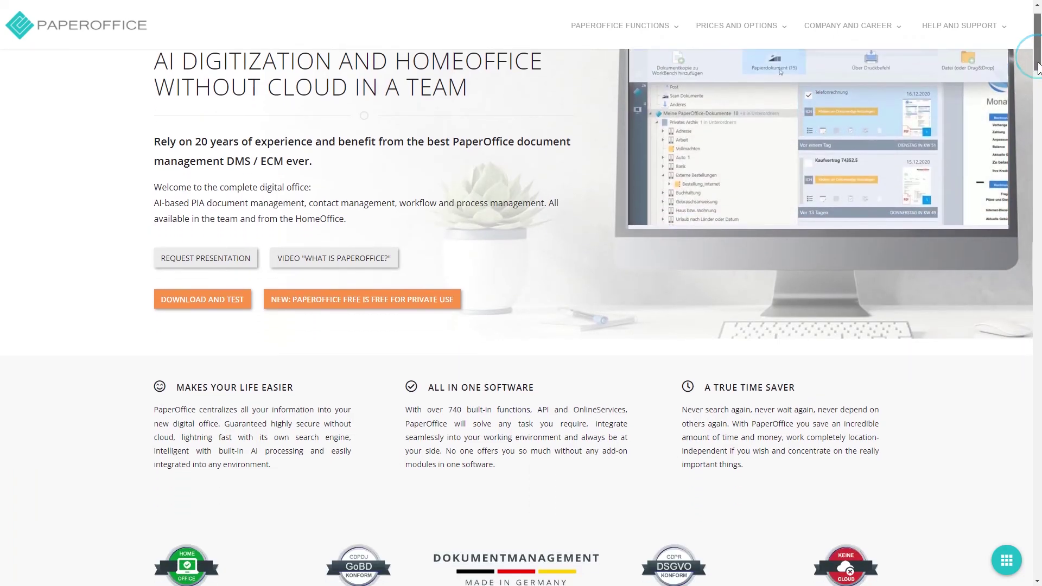
scroll(1040, 146, down, 20)
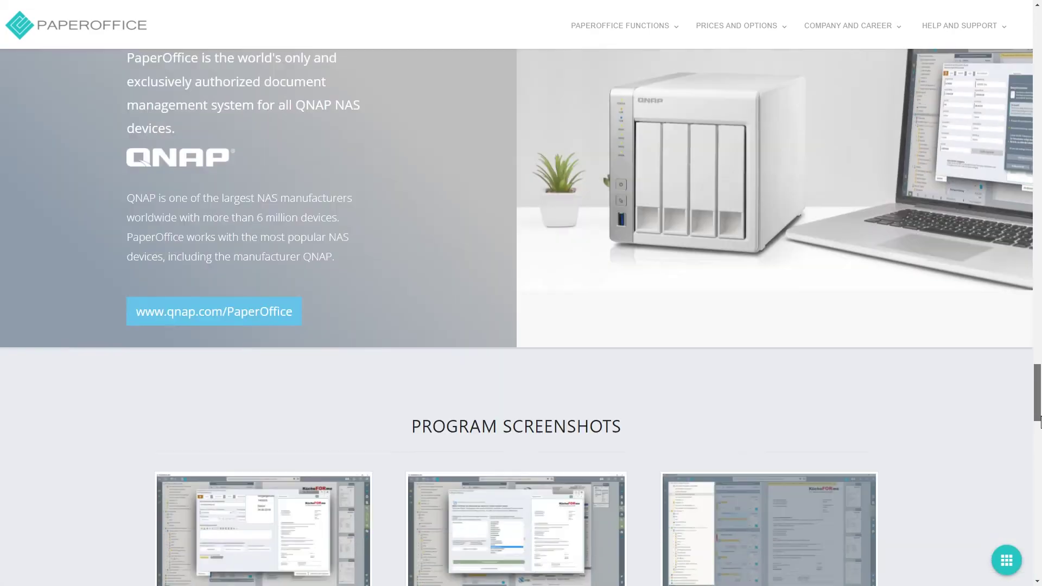
scroll(1037, 482, down, 8)
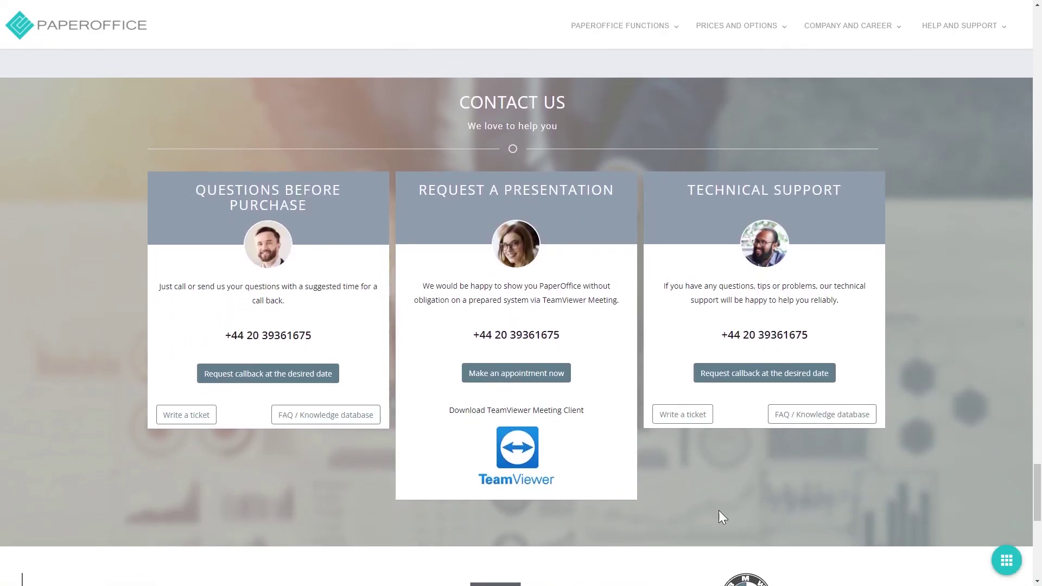
click(319, 375)
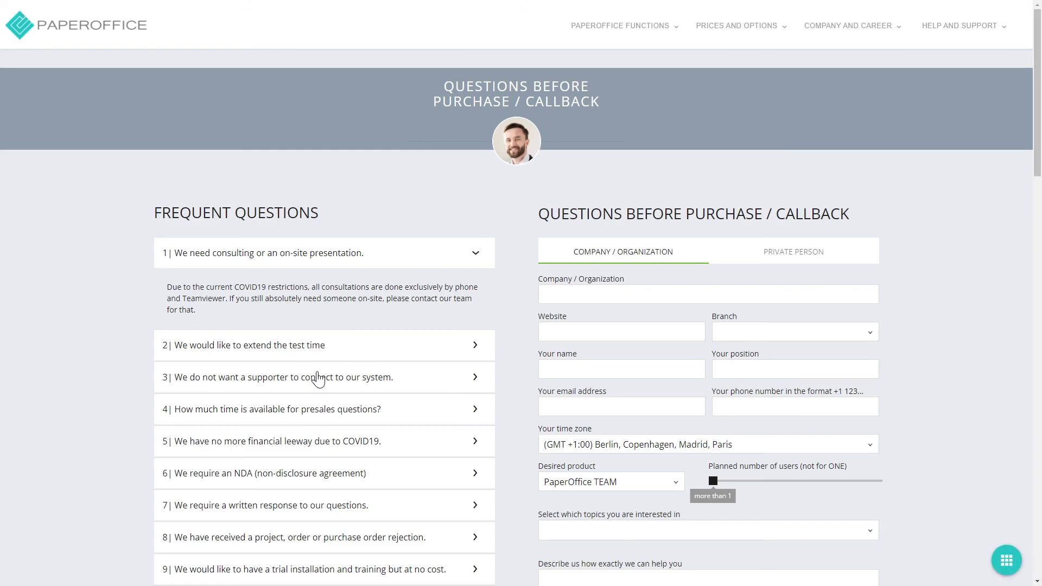
- Bring up the calendar on the callback date field
scroll(916, 321, down, 1)
scroll(916, 321, down, 6)
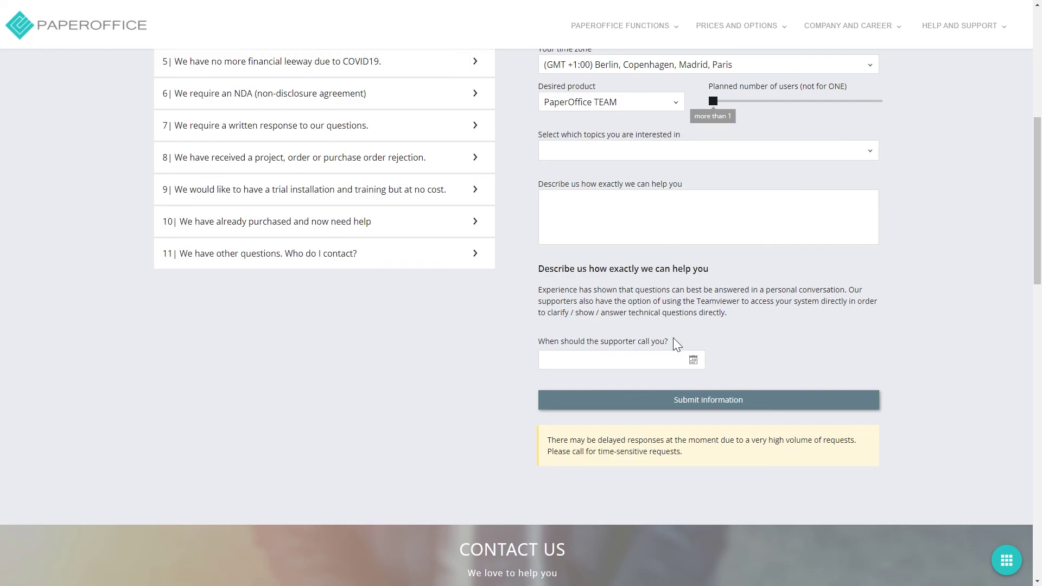
click(631, 358)
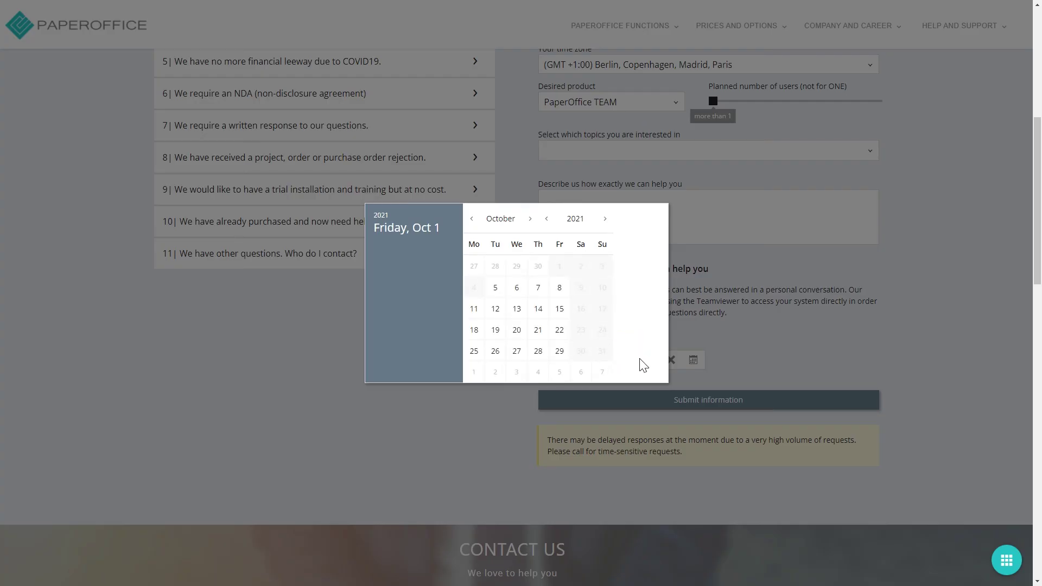